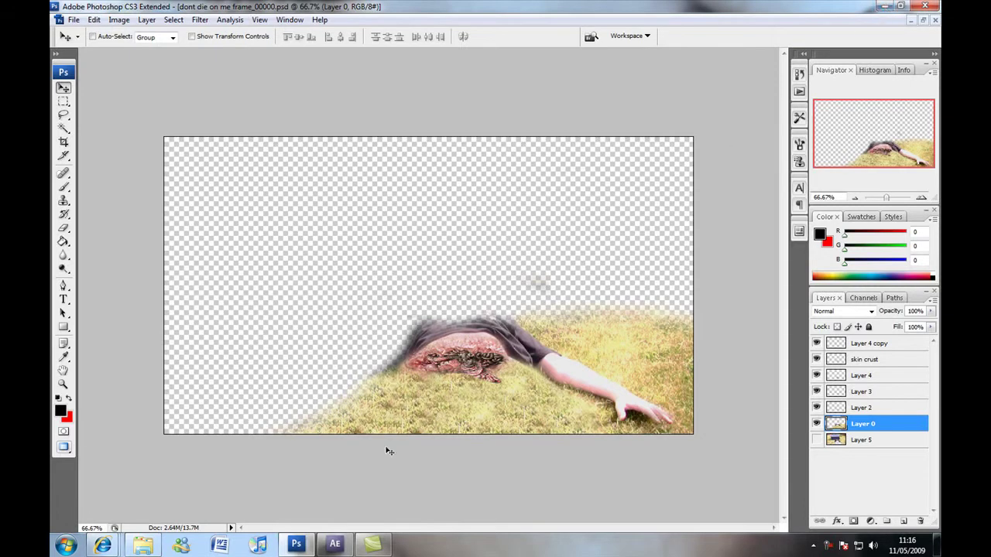
Step: Import 'dont die on me frame_00000.psd' as merged-layer footage and show the dont die on me timeline
left_click(335, 544)
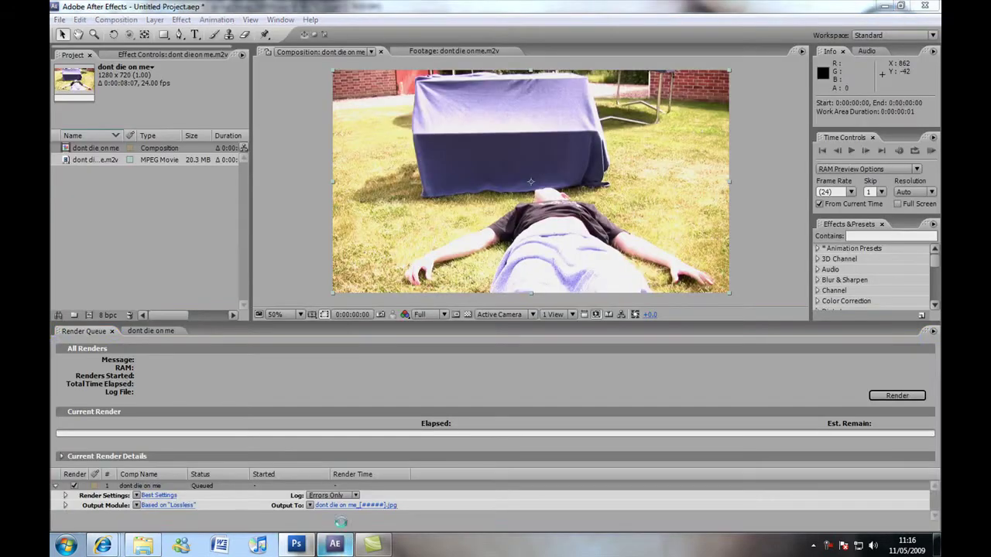
left_click(116, 191)
left_click(153, 548)
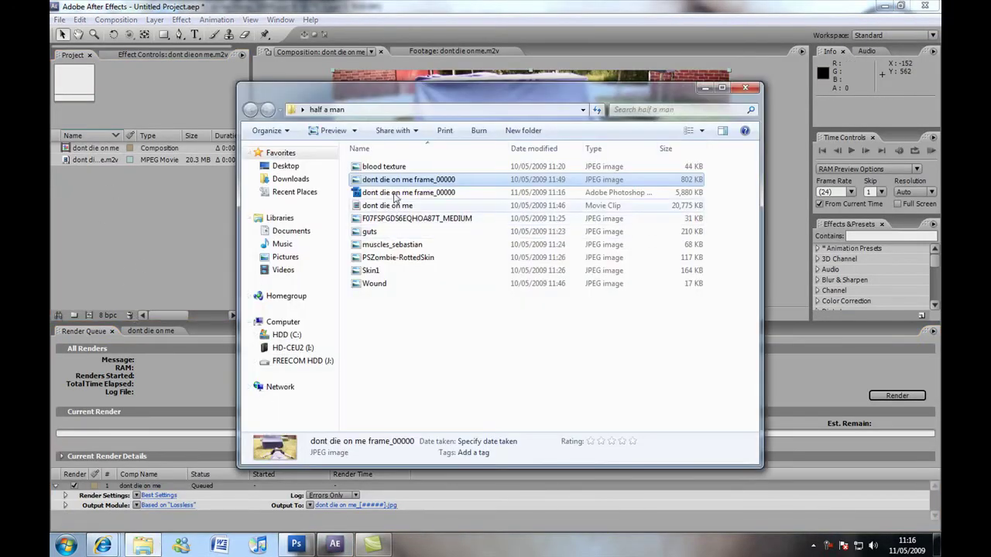
left_click_drag(407, 194, 166, 219)
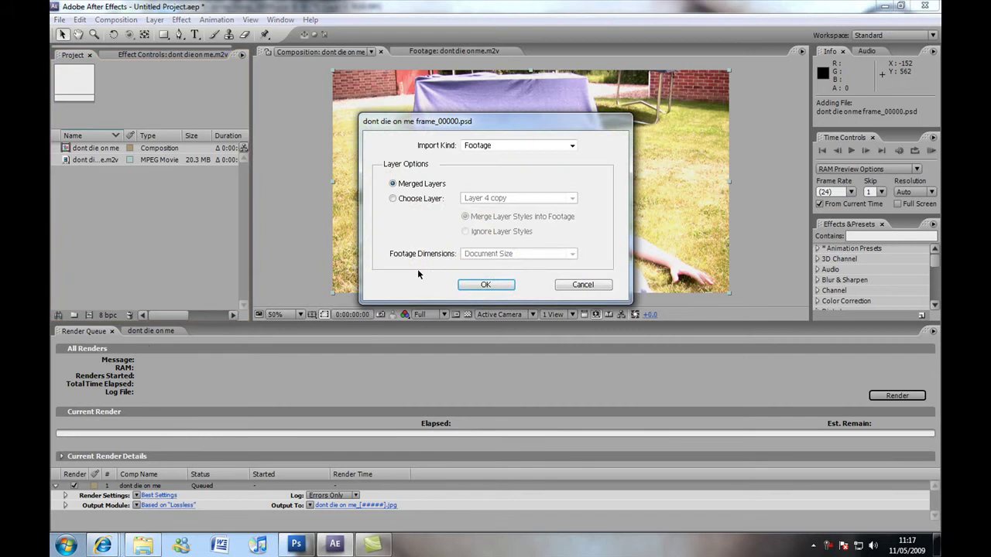
left_click(471, 286)
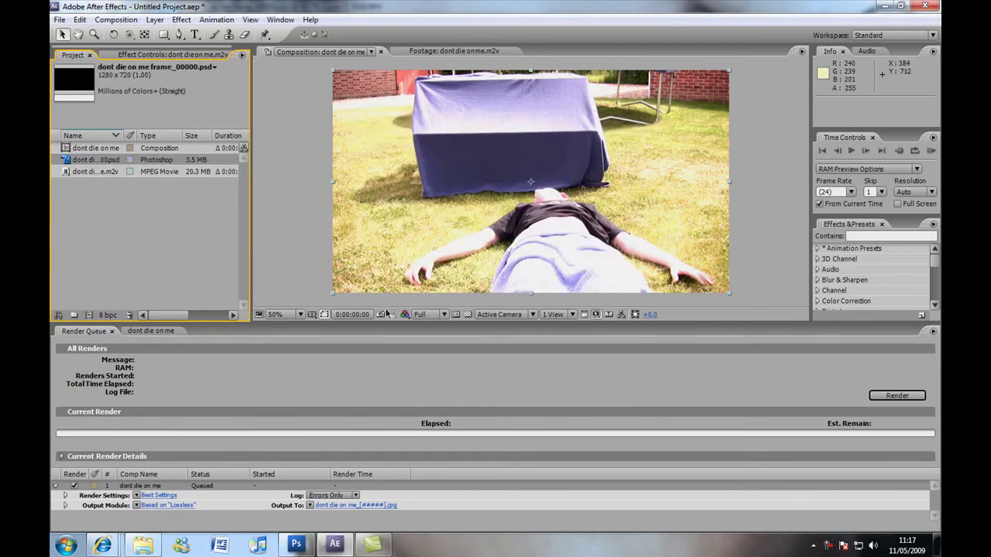
left_click(167, 333)
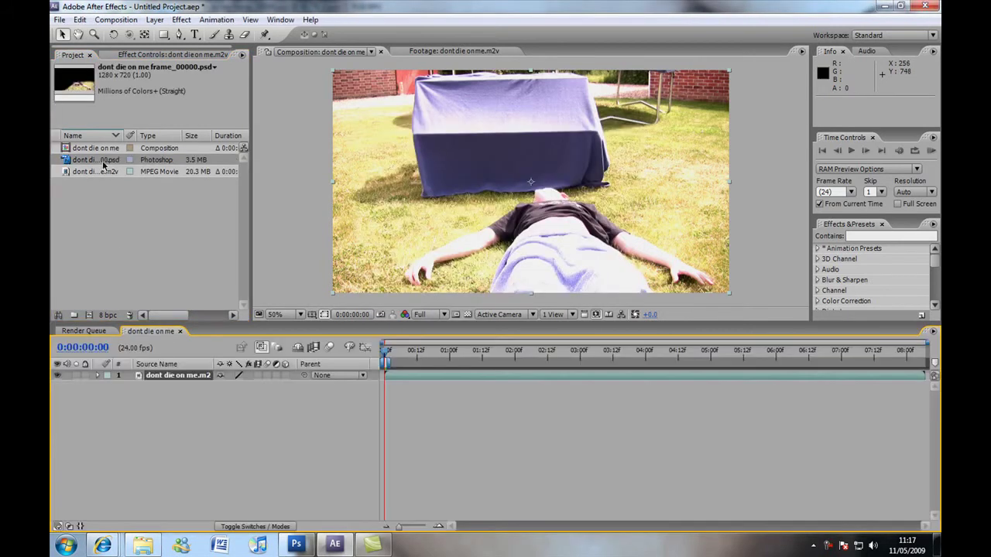
Step: Put the PSD frame above the m2v layer, extend the work area to the clip's end, and preview
left_click_drag(103, 161, 186, 375)
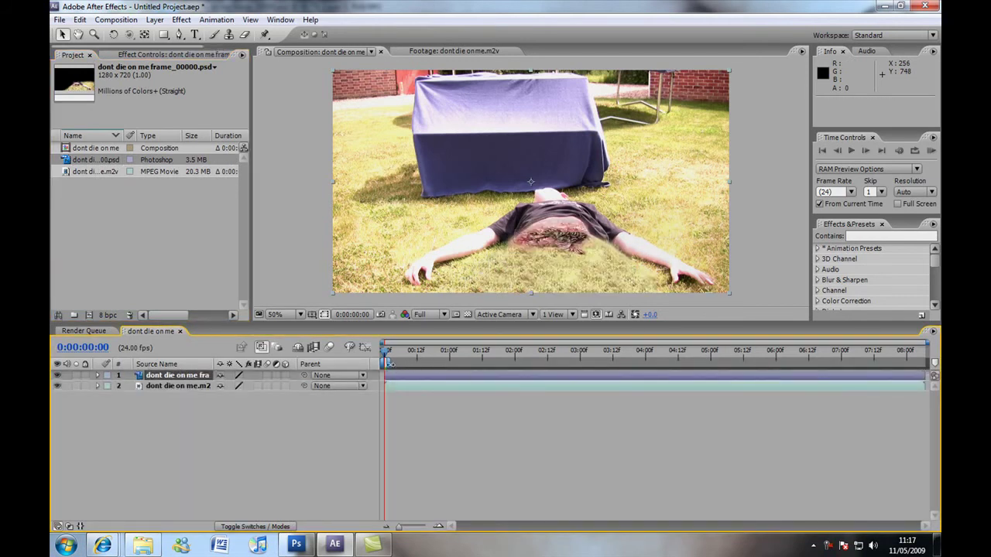
left_click_drag(389, 363, 928, 362)
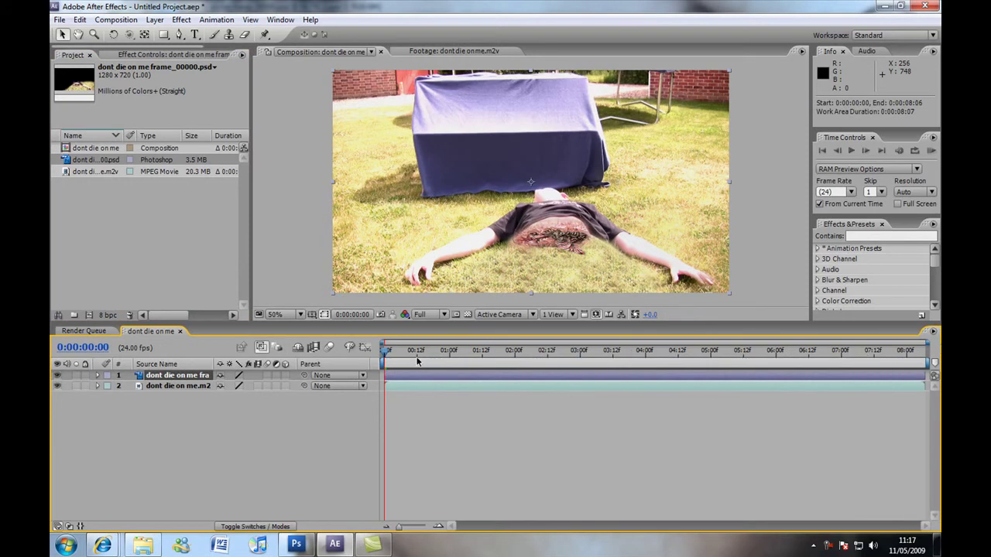
key("space")
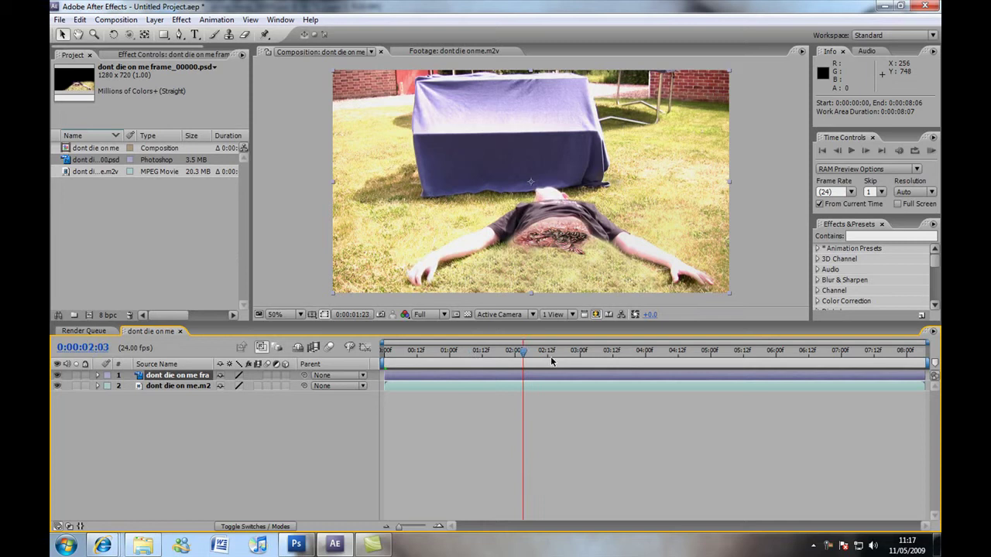
left_click(575, 353)
left_click_drag(575, 353, 643, 356)
left_click_drag(741, 352, 472, 352)
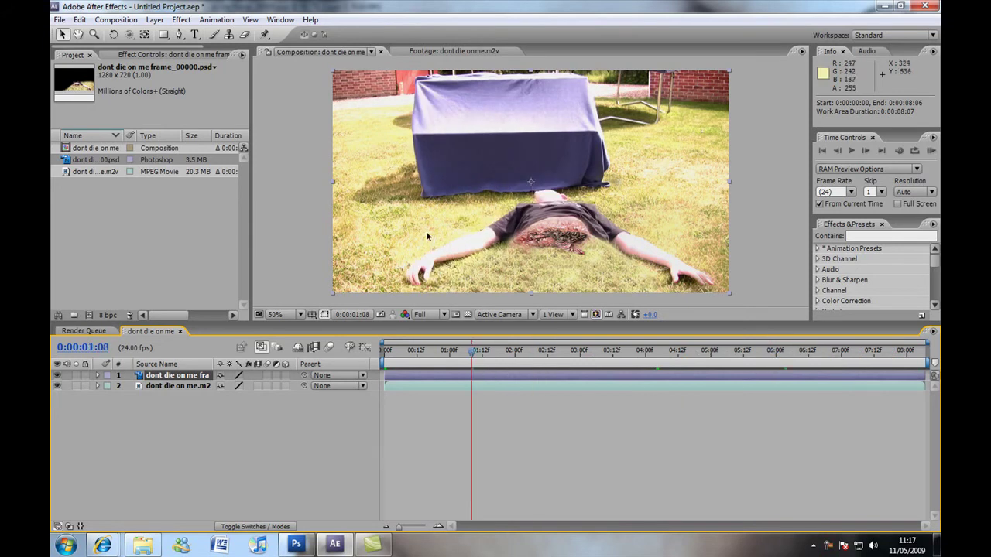
Step: Draw a closed Pen mask around the right arm on the PSD layer
left_click(180, 36)
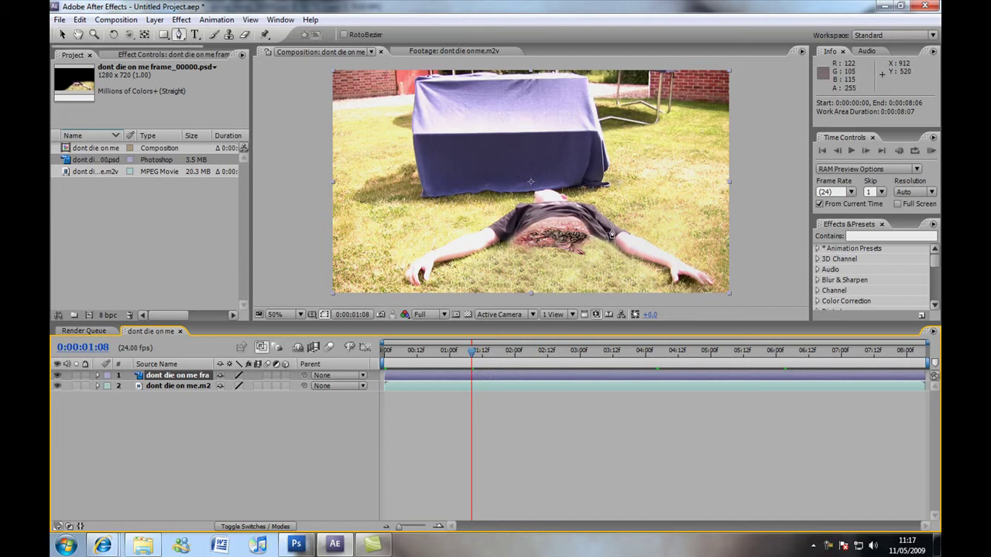
left_click(589, 201)
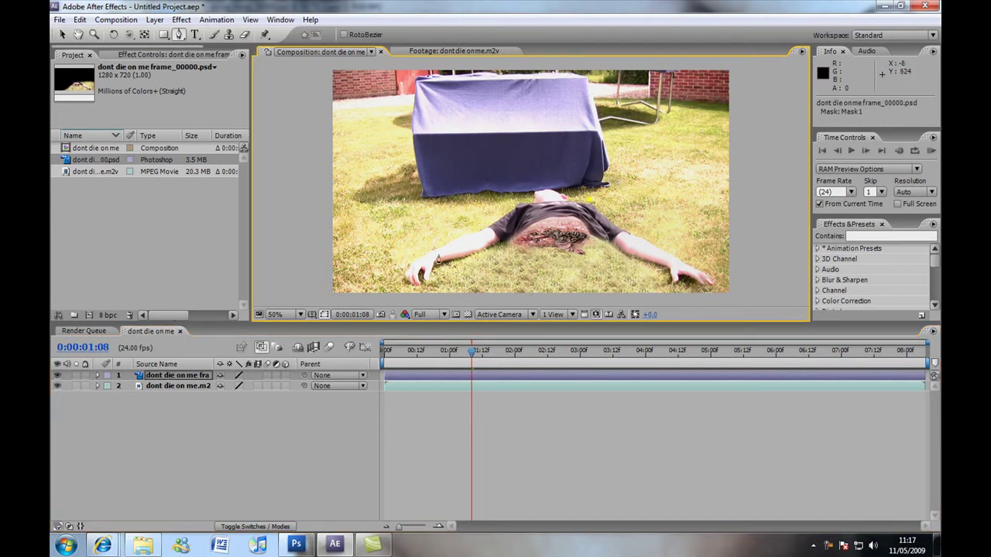
left_click(604, 244)
left_click_drag(752, 298, 751, 272)
left_click(591, 204)
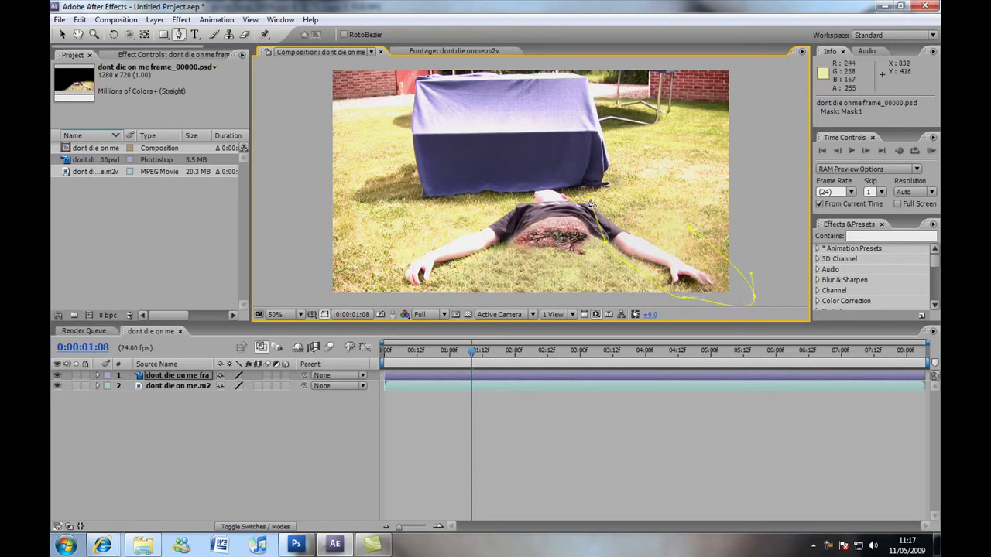
Step: Set Mask 1's mode to Subtract and scrub the clip to check it
key("m")
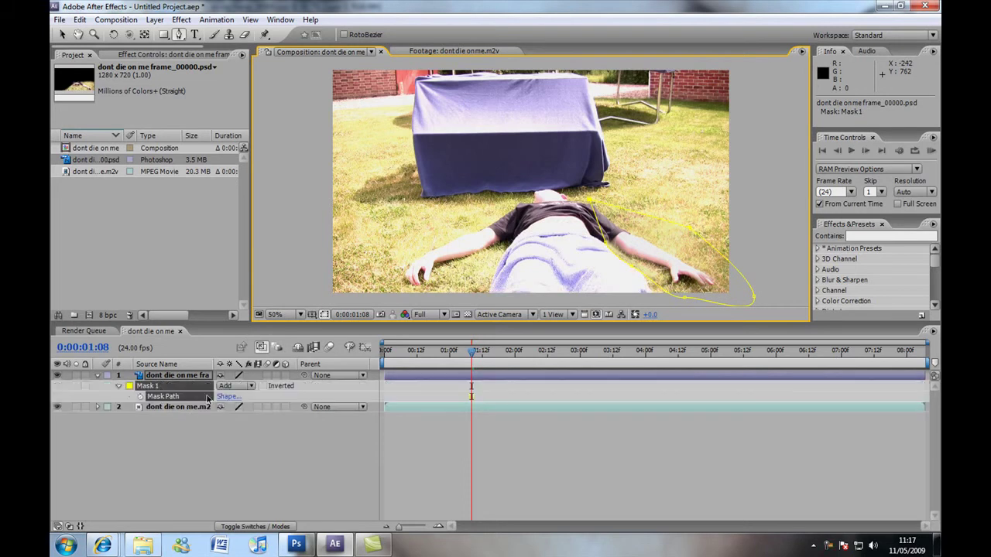
left_click(249, 386)
left_click(246, 401)
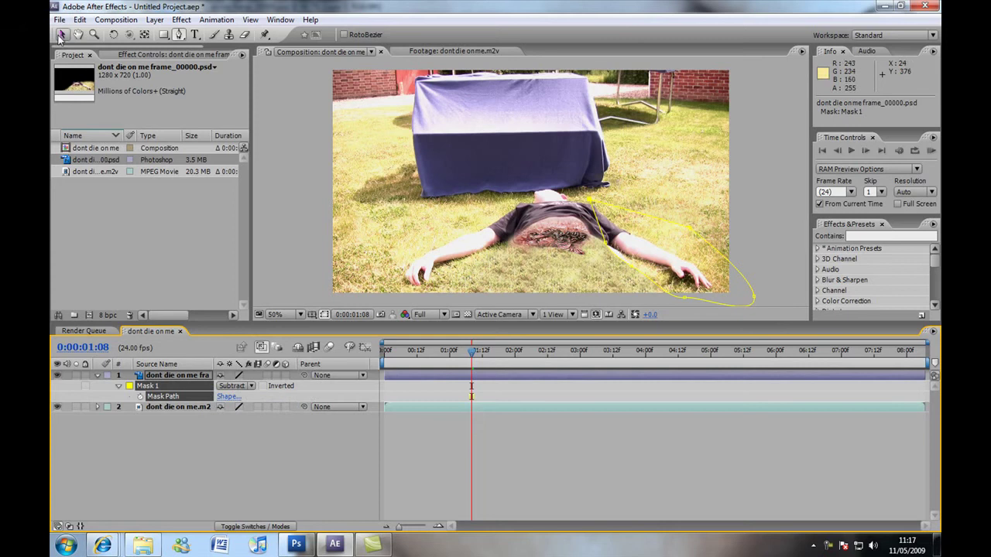
key("v")
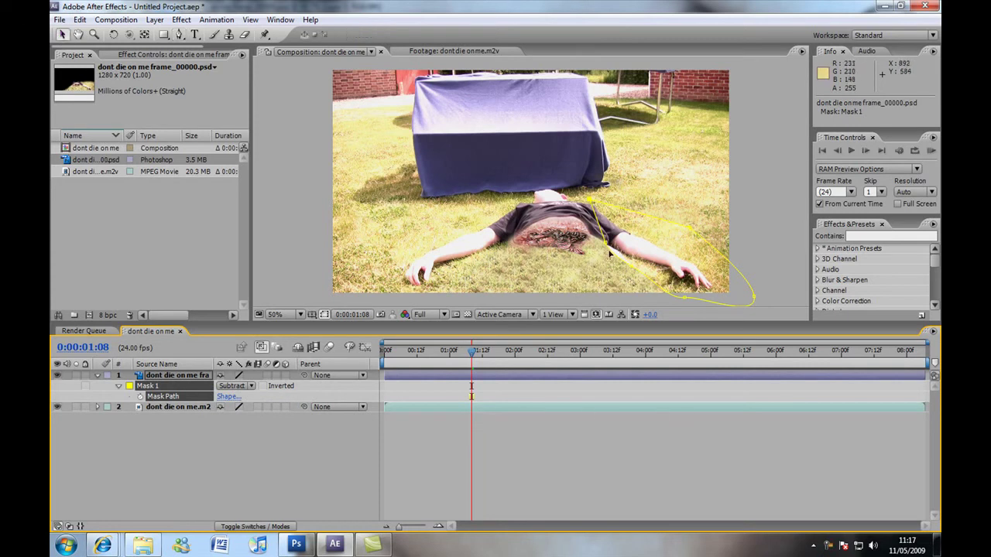
left_click(609, 246)
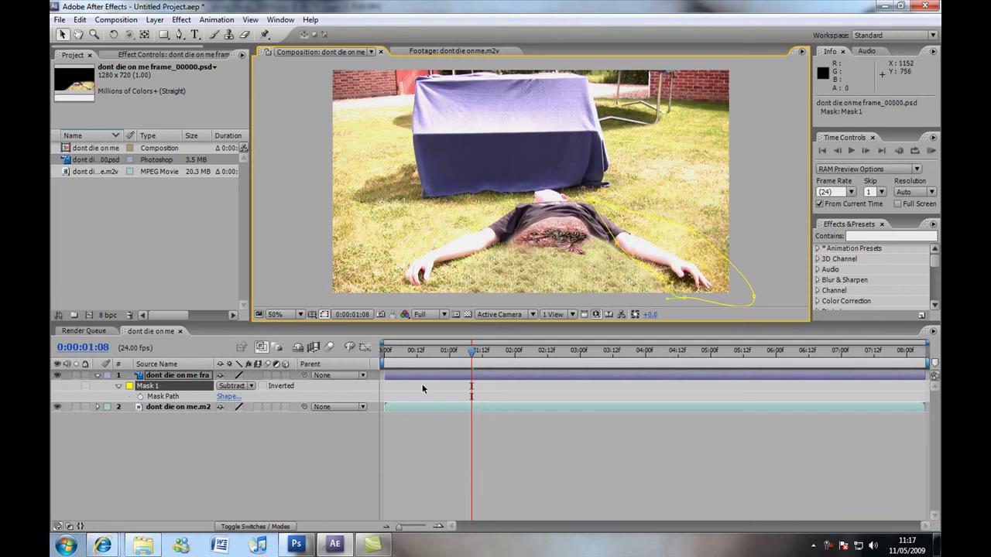
left_click_drag(476, 353, 748, 352)
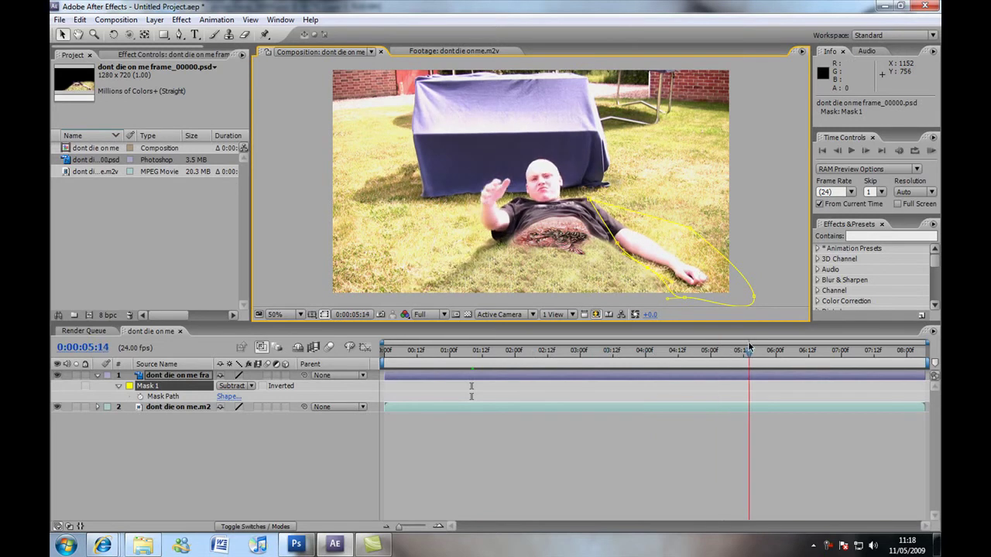
left_click(220, 457)
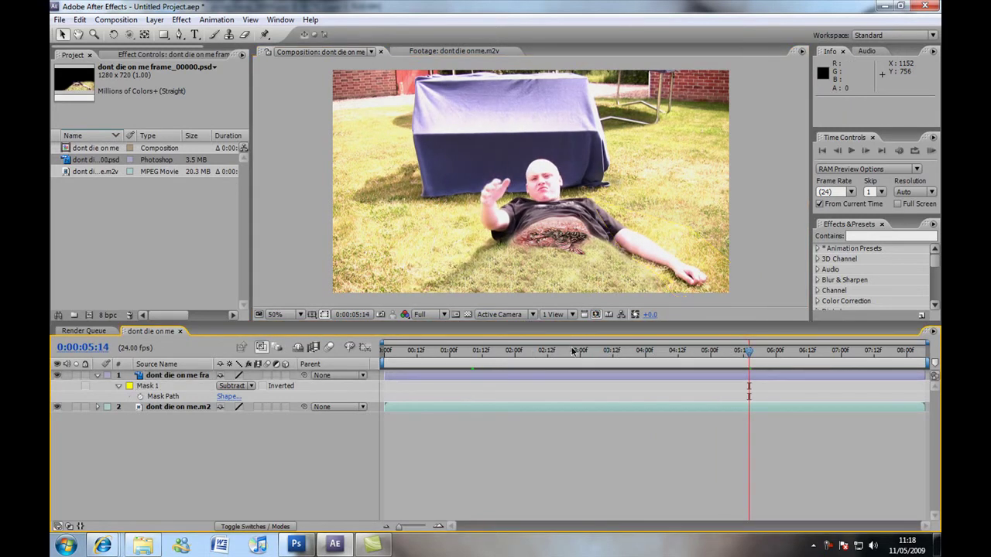
left_click_drag(573, 353, 651, 349)
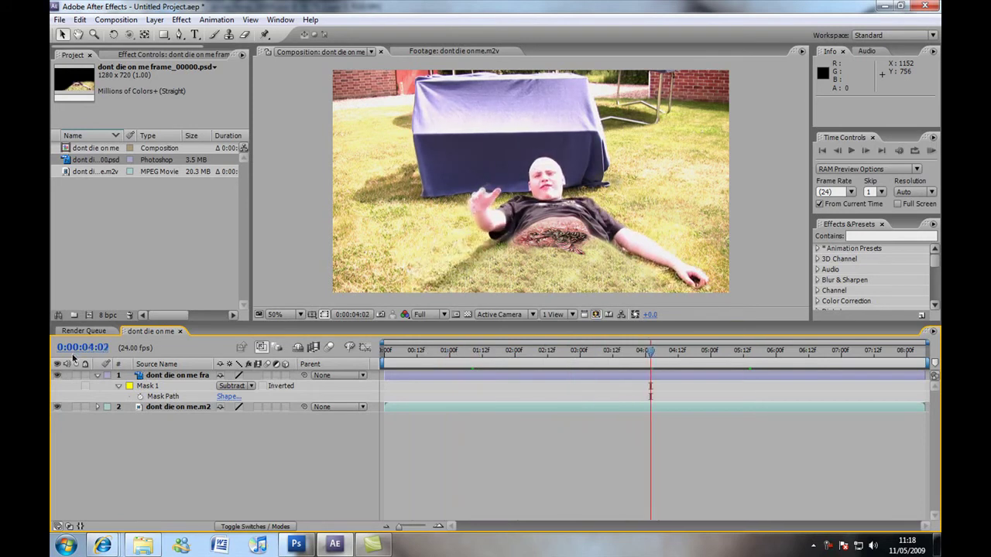
Step: Feather Mask 1 by 55 pixels, preview the softened edge, then start saving the project
left_click(183, 377)
key("f")
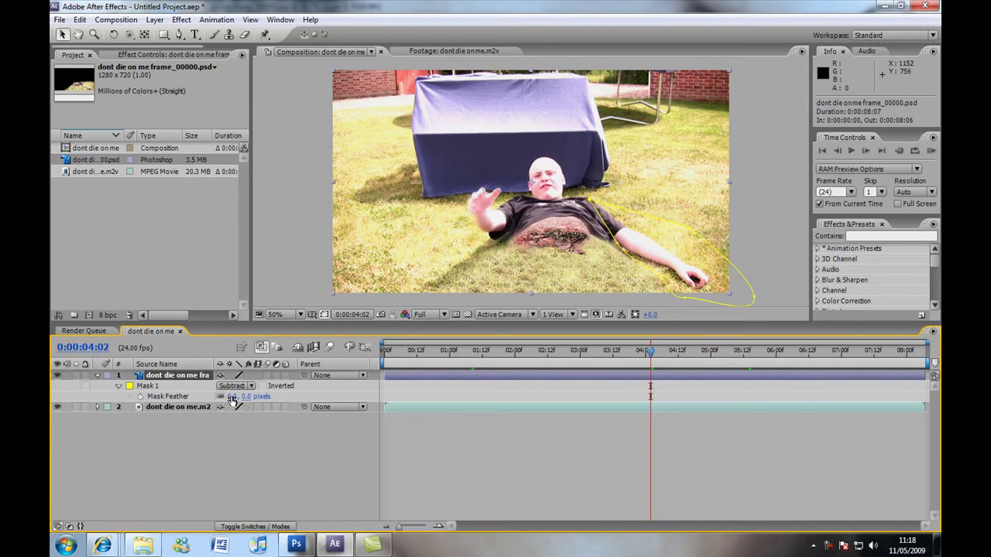
left_click(323, 315)
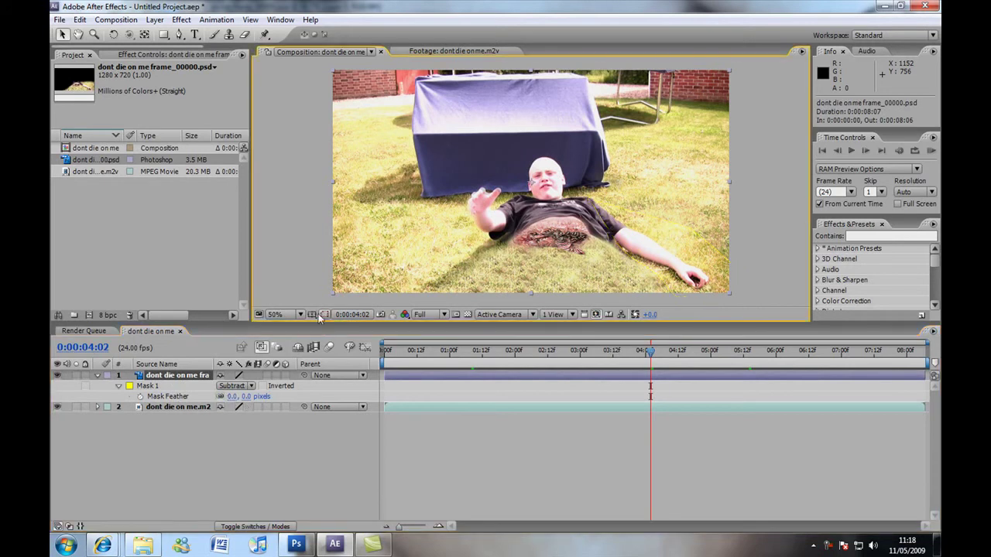
left_click_drag(236, 397, 269, 395)
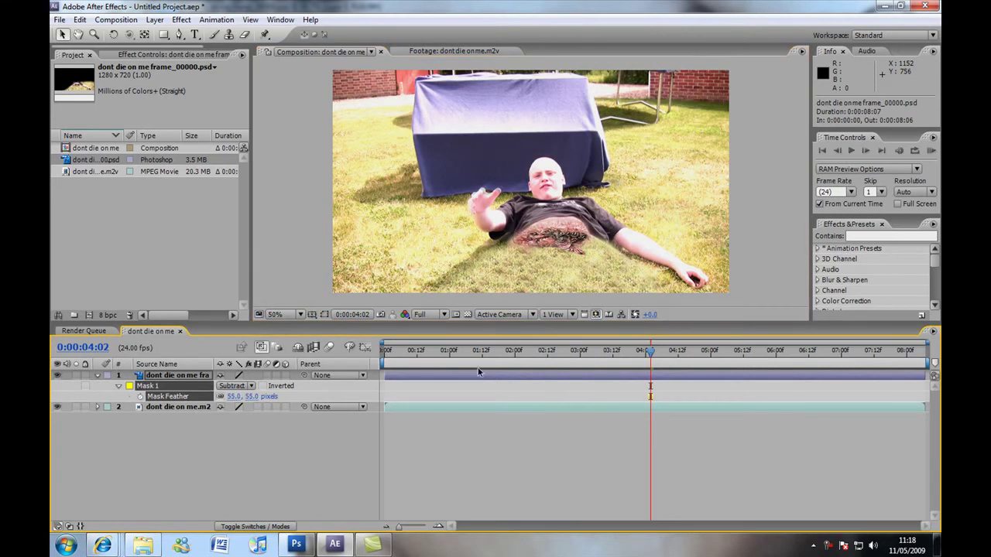
left_click_drag(649, 352, 765, 353)
key("KP_0")
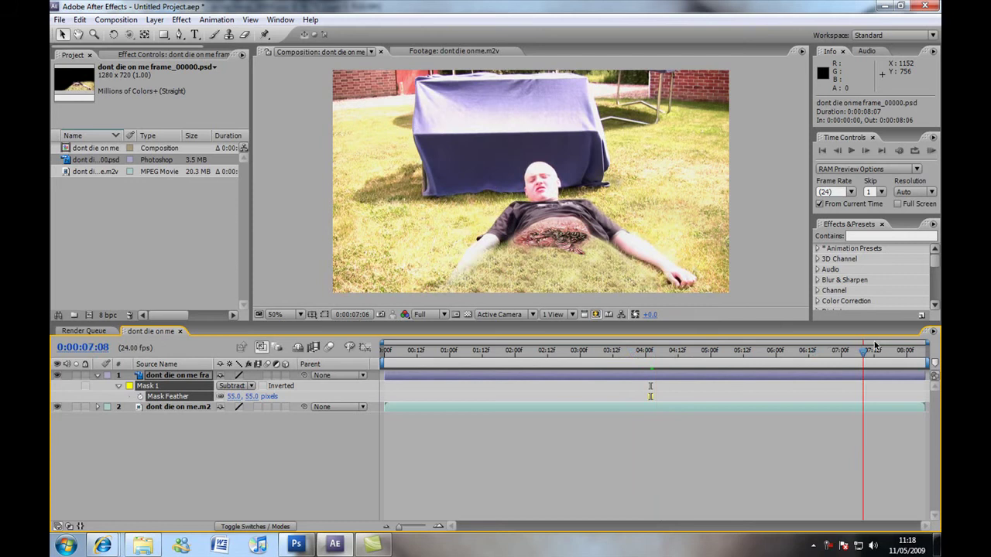
left_click(663, 336)
left_click(222, 438)
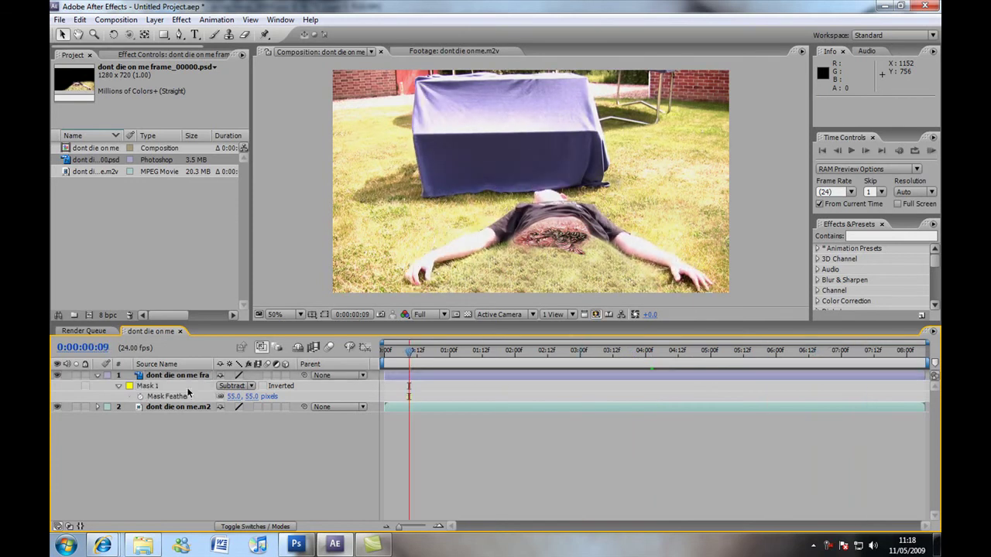
key("ctrl+s")
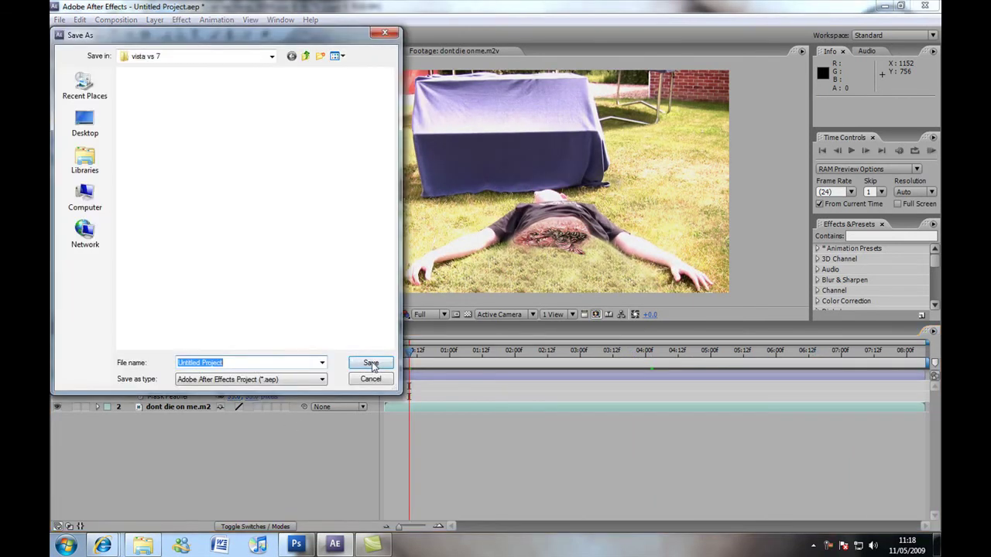
Step: Close the Save As dialog without saving the project
left_click(380, 33)
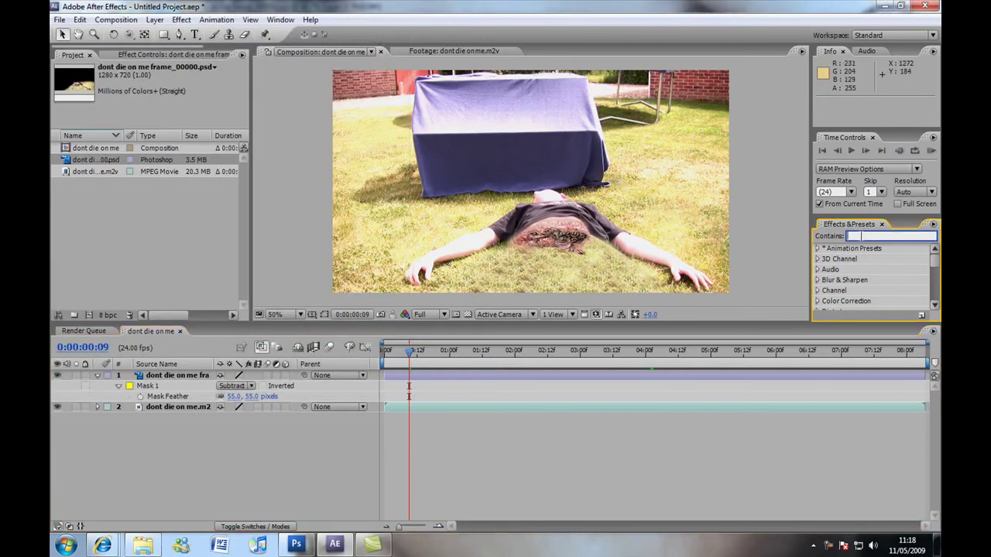
right_click(294, 447)
mouse_move(316, 452)
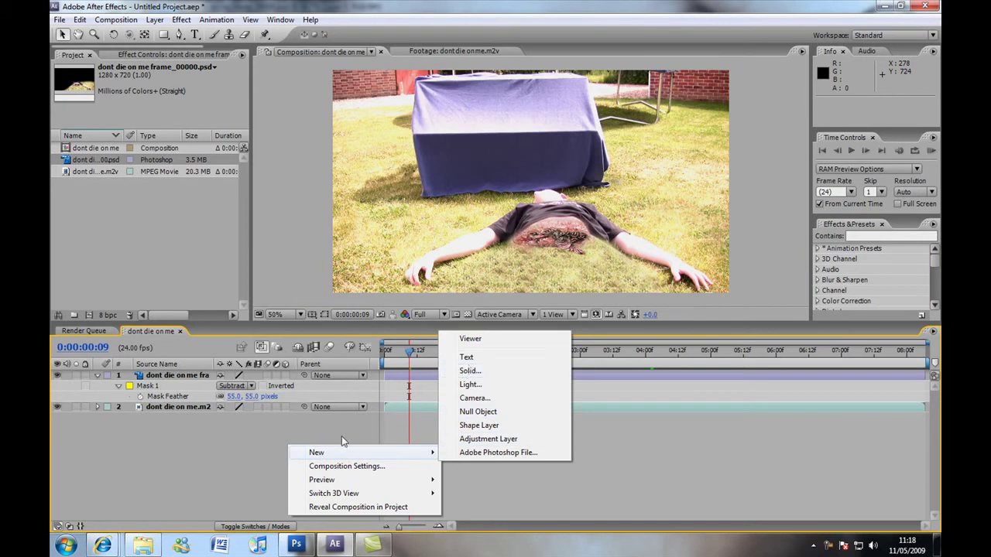
left_click(284, 435)
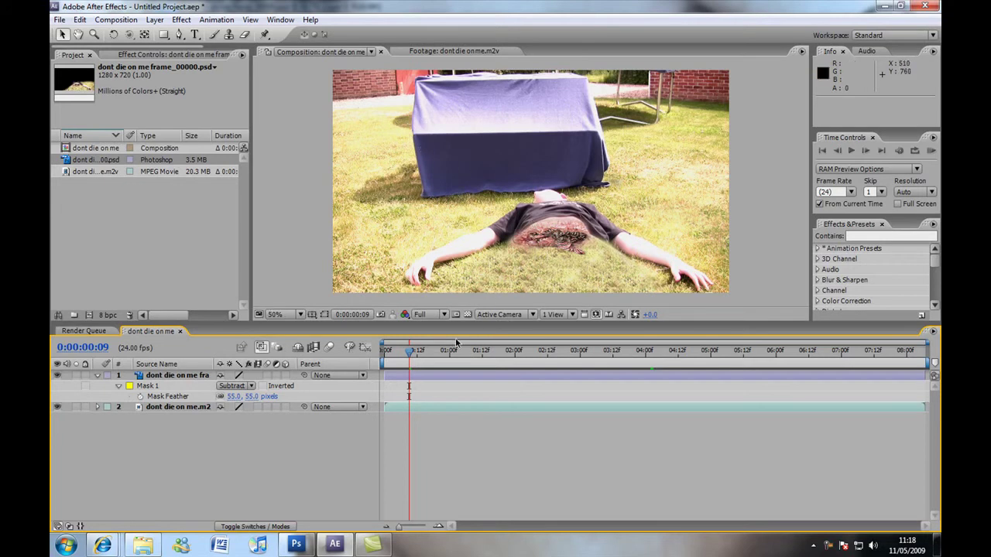
Step: Move the playhead to 0:00:04:21 and bring up the timeline's new-layer menu
left_click_drag(434, 350, 651, 350)
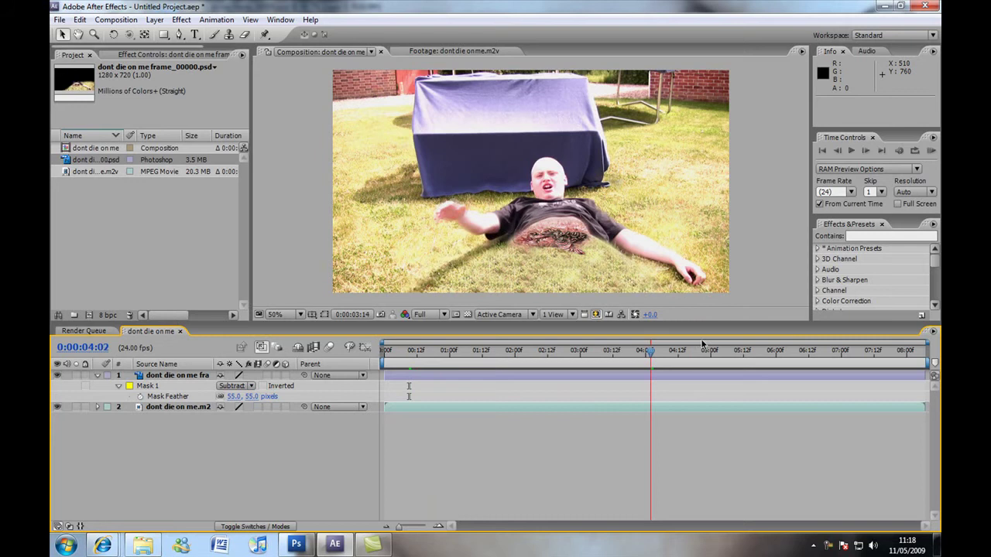
left_click(703, 345)
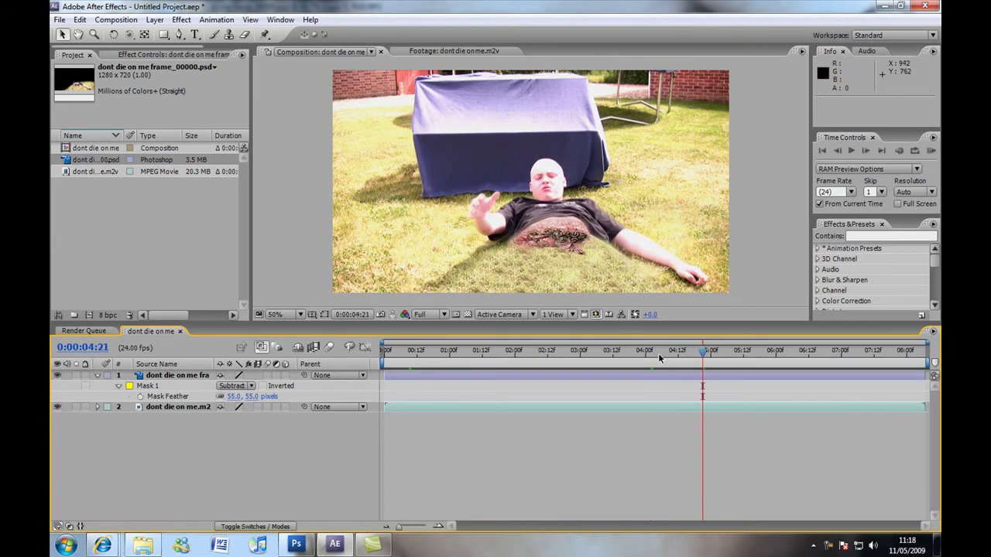
right_click(227, 463)
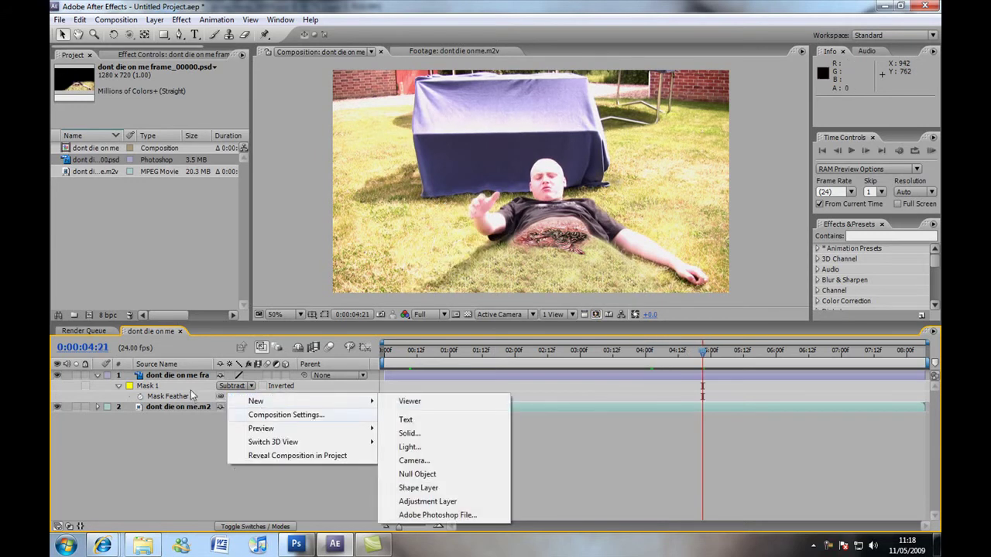
Step: Add a new adjustment layer above the footage and select it
right_click(175, 438)
mouse_move(197, 439)
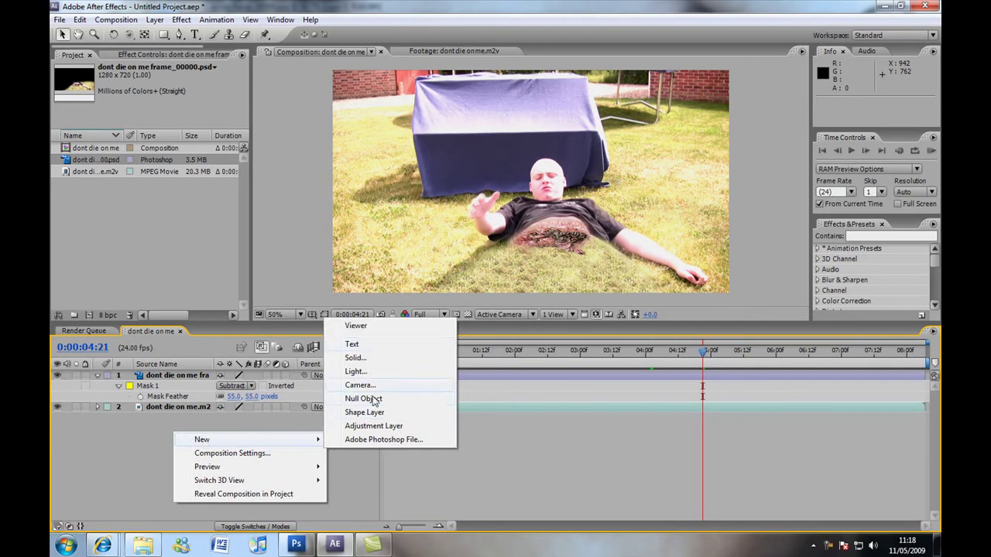
left_click(383, 430)
left_click(181, 19)
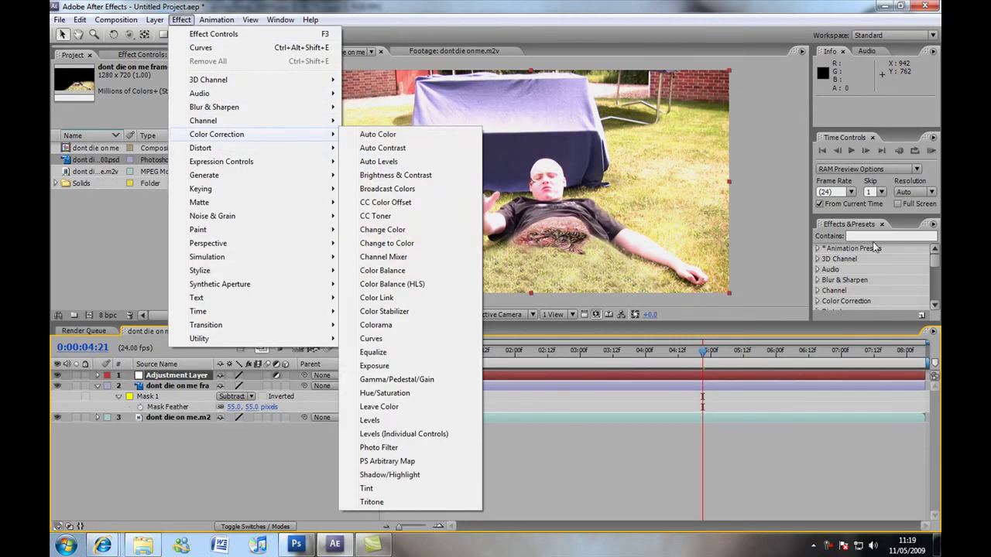
left_click(874, 236)
left_click(181, 19)
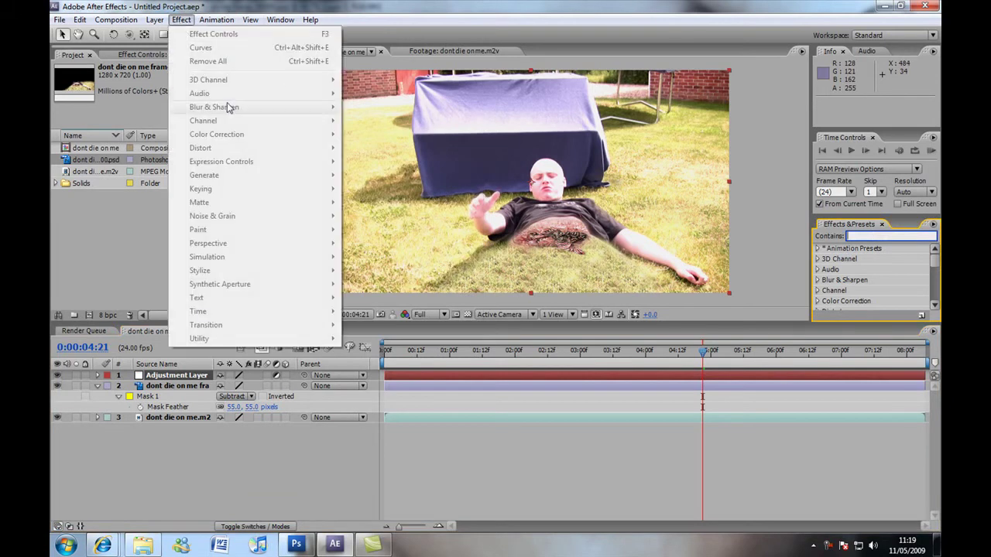
left_click(166, 377)
Step: Apply Curves, Levels and Tint from Color Correction to the adjustment layer
left_click(181, 19)
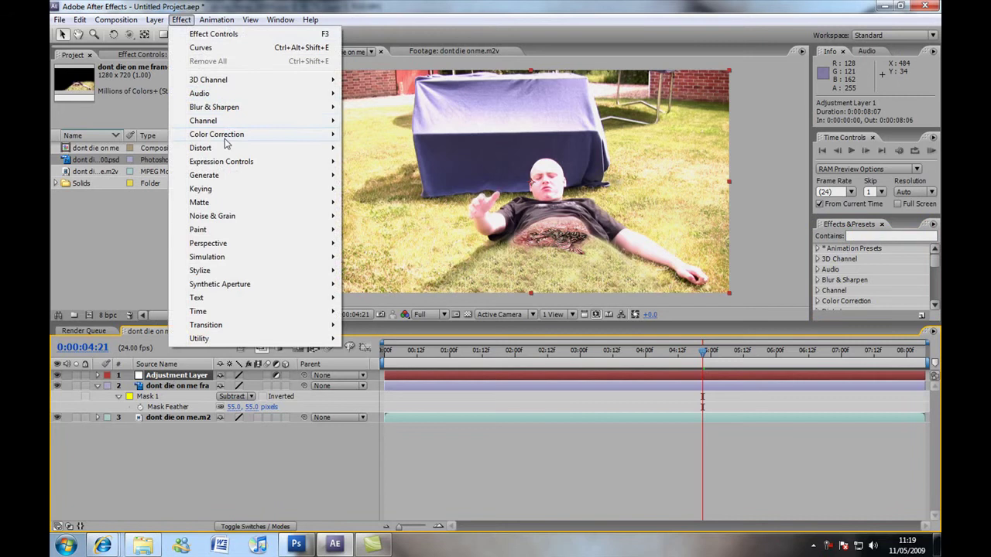
mouse_move(225, 143)
left_click(387, 345)
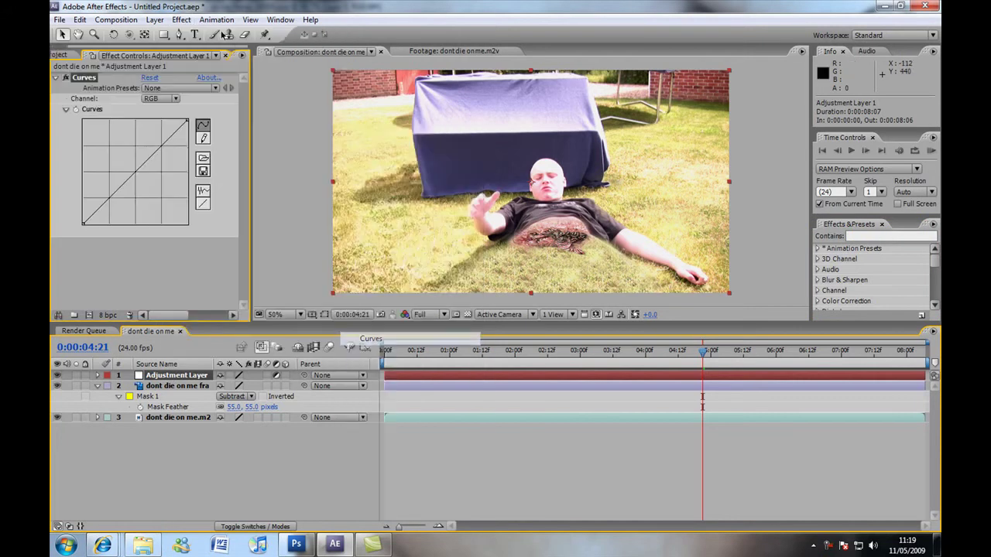
left_click(184, 20)
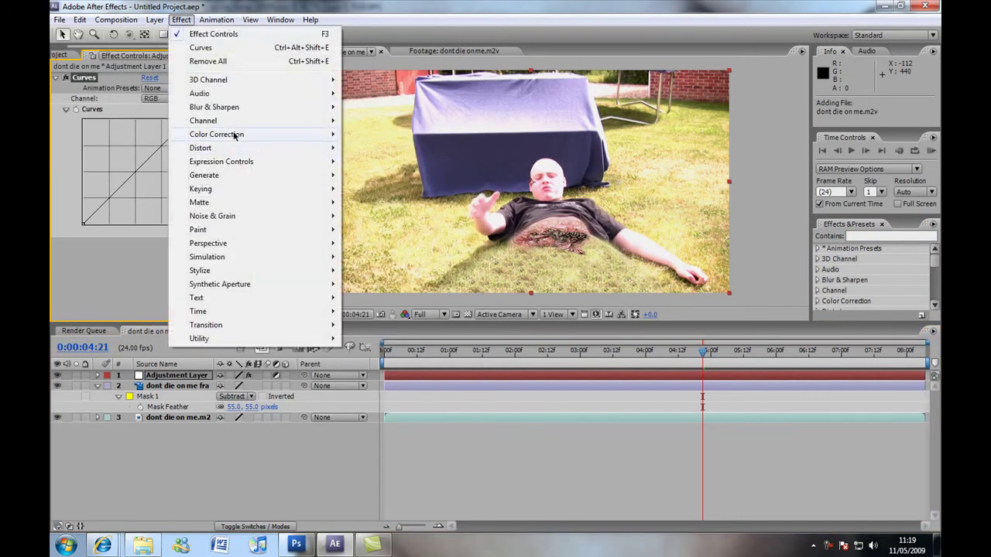
mouse_move(222, 135)
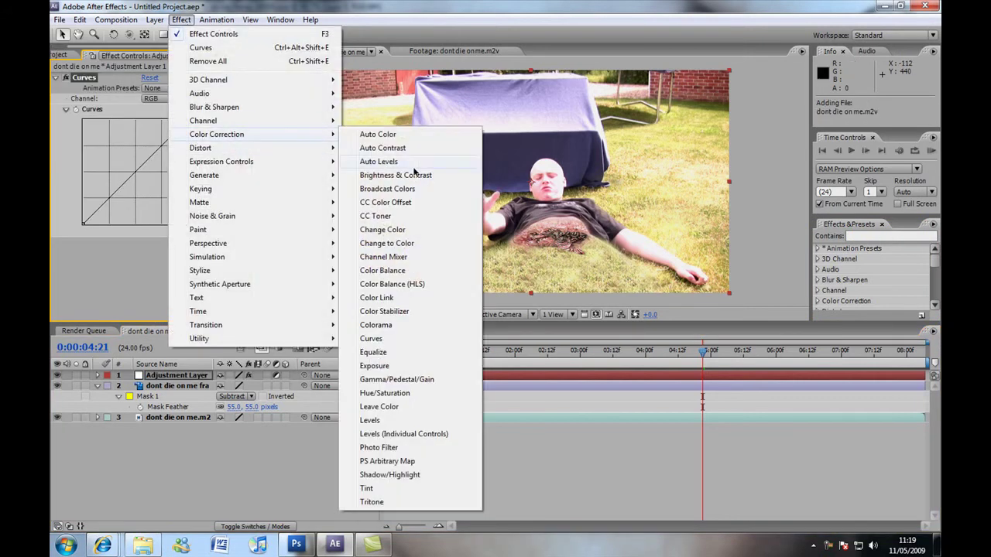
left_click(372, 420)
left_click(182, 20)
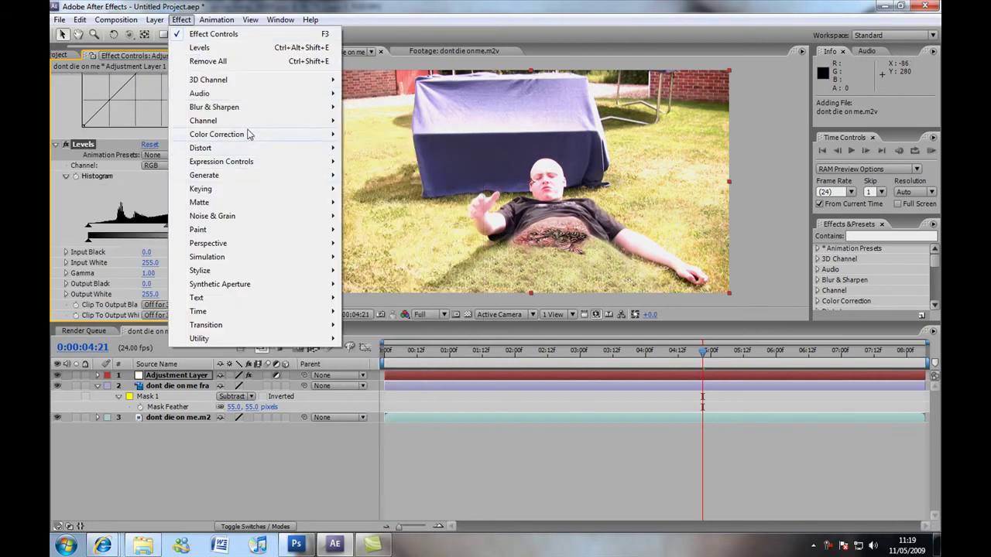
mouse_move(288, 138)
left_click(368, 488)
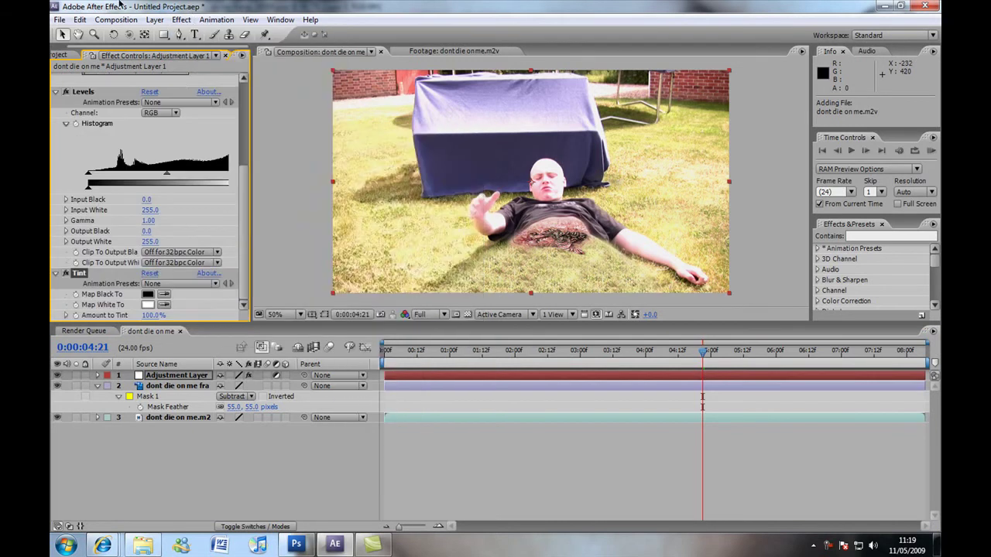
Step: Apply Unsharp Mask and Noise to the adjustment layer
left_click(182, 20)
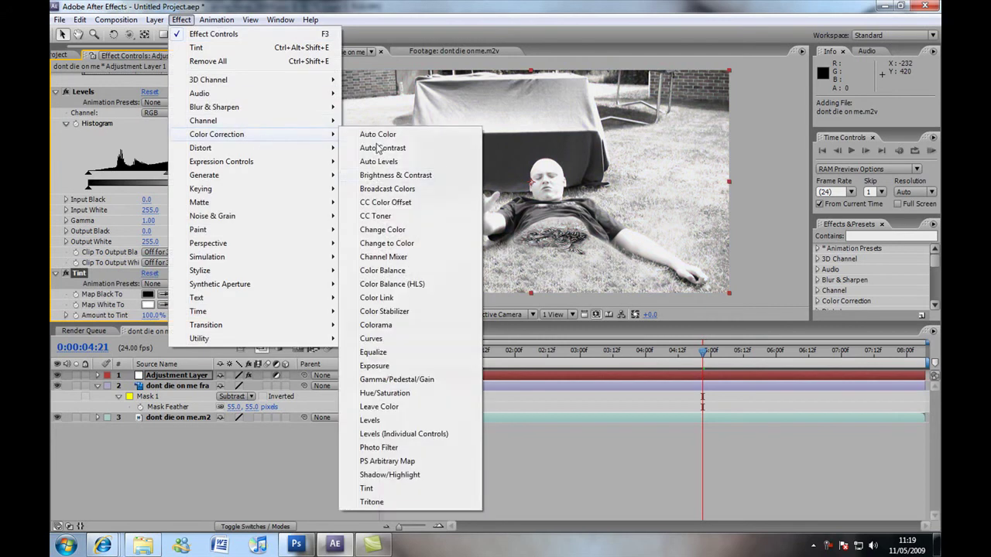
mouse_move(253, 112)
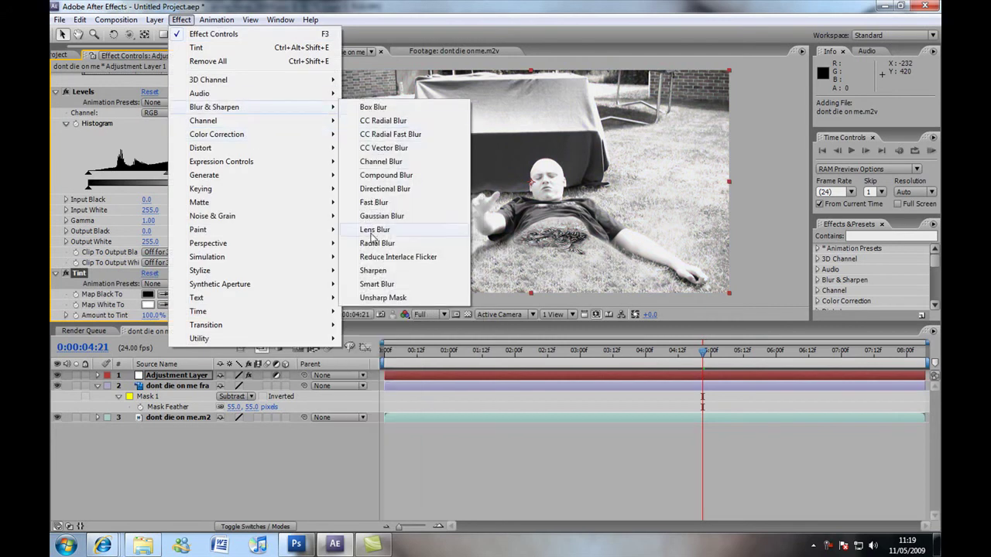
left_click(393, 298)
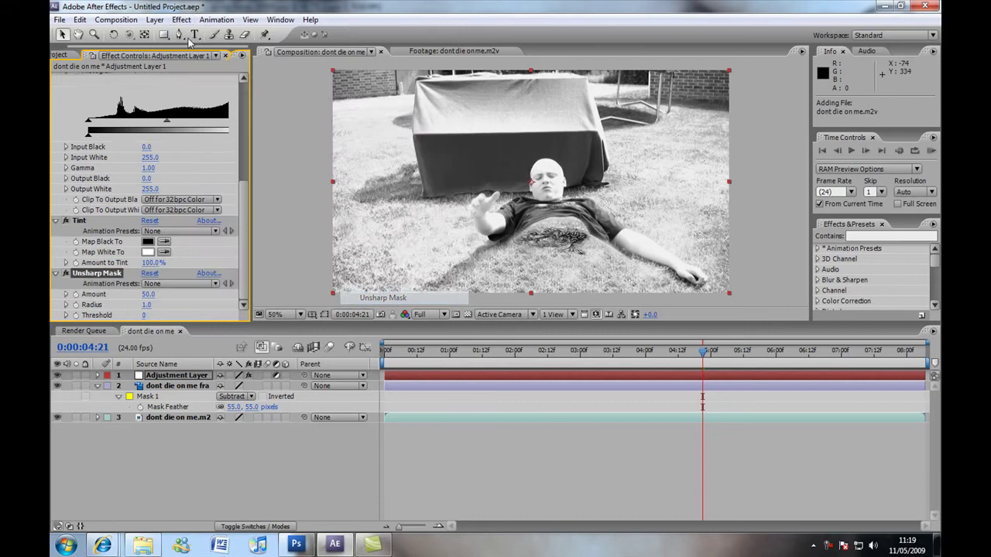
left_click(182, 20)
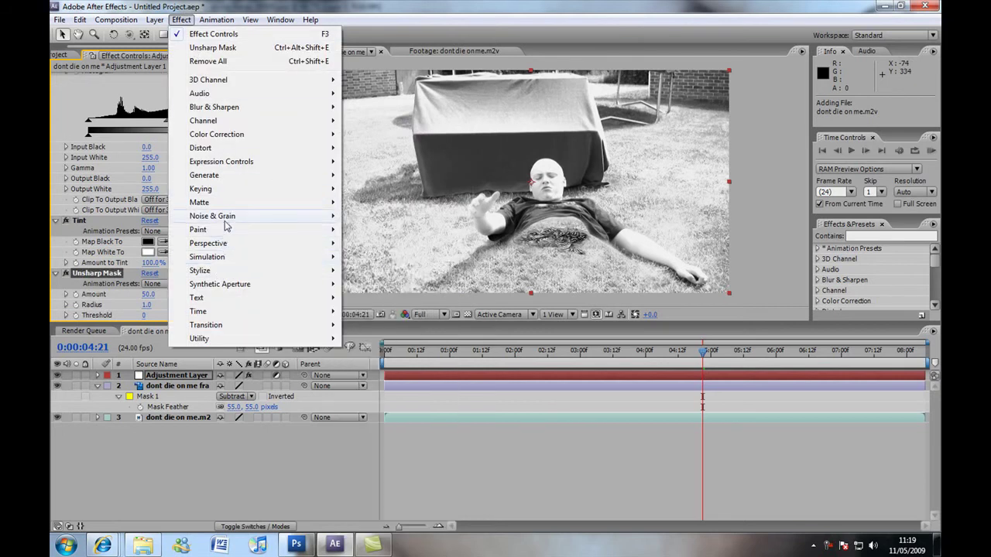
mouse_move(226, 219)
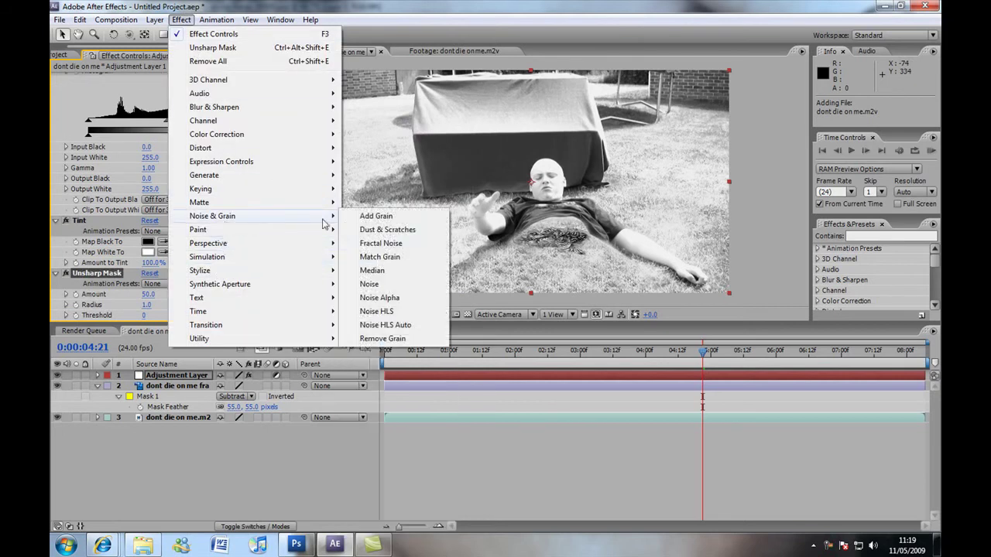
left_click(370, 285)
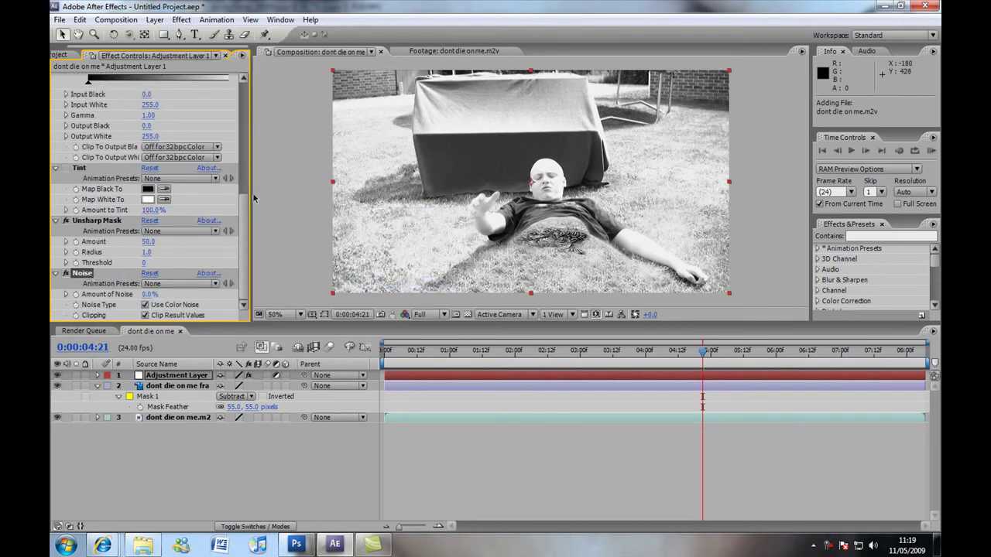
Step: Bend the RGB Curves upward for contrast, with a small Green channel adjustment
left_click_drag(247, 209, 246, 99)
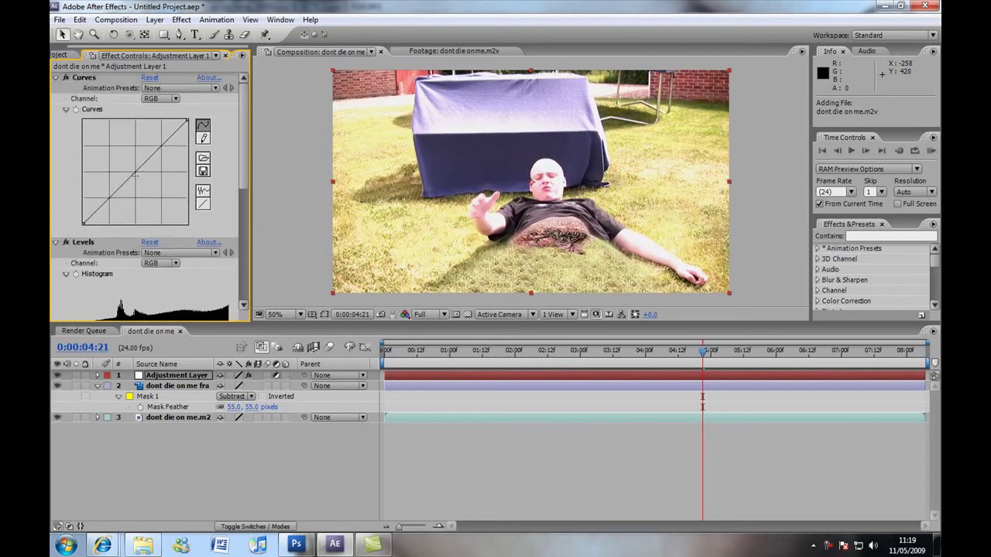
left_click_drag(135, 181, 140, 184)
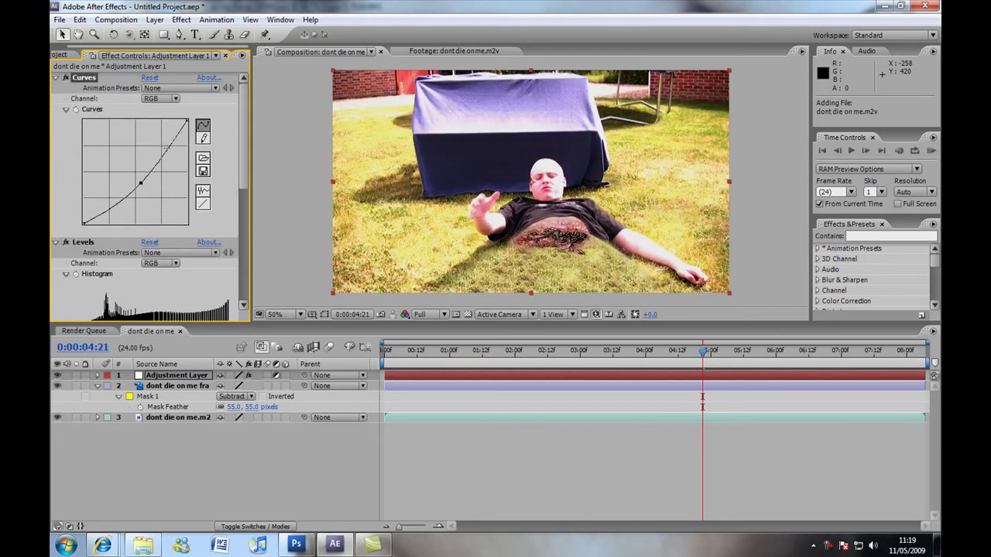
left_click(175, 139)
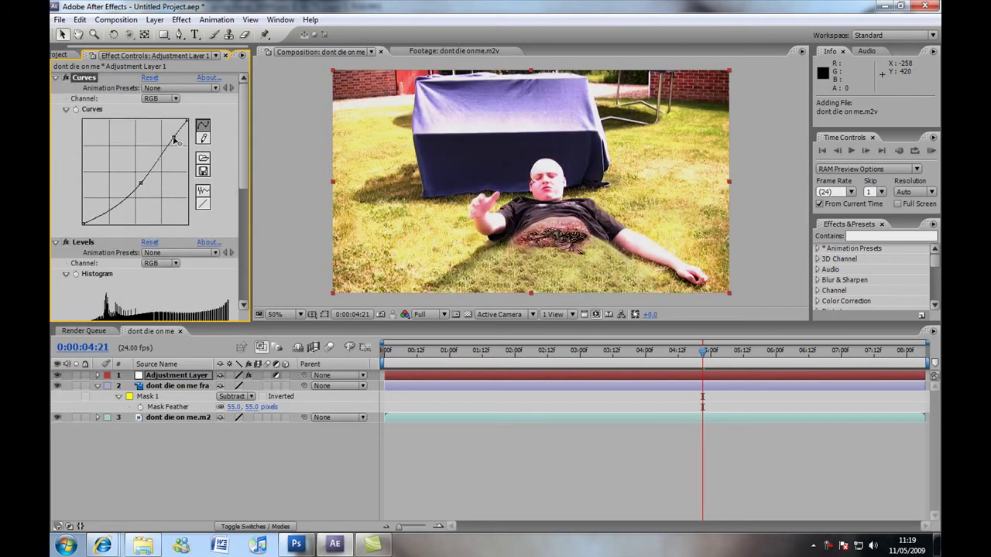
left_click(162, 101)
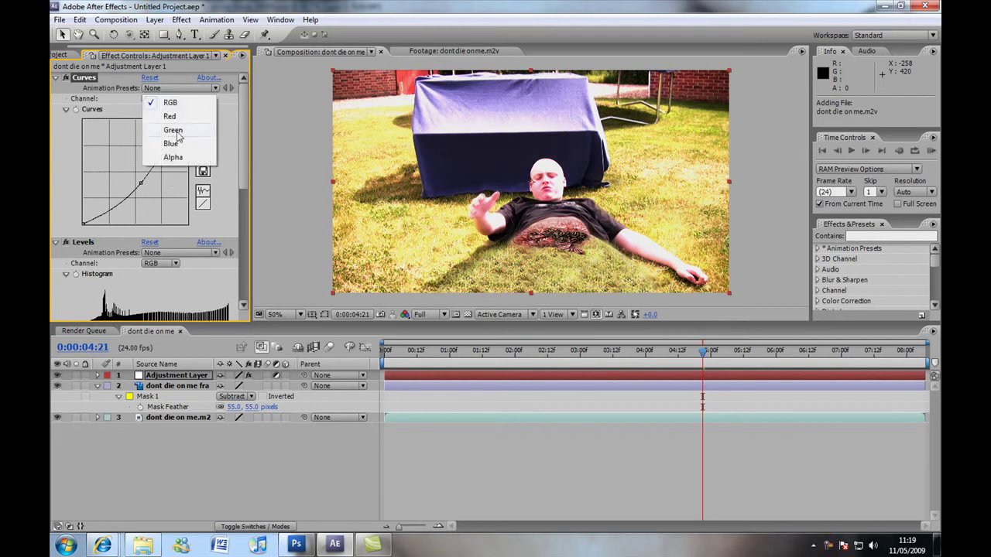
left_click(177, 136)
mouse_move(132, 174)
left_mouse_down()
mouse_move(140, 186)
mouse_move(133, 175)
left_mouse_up()
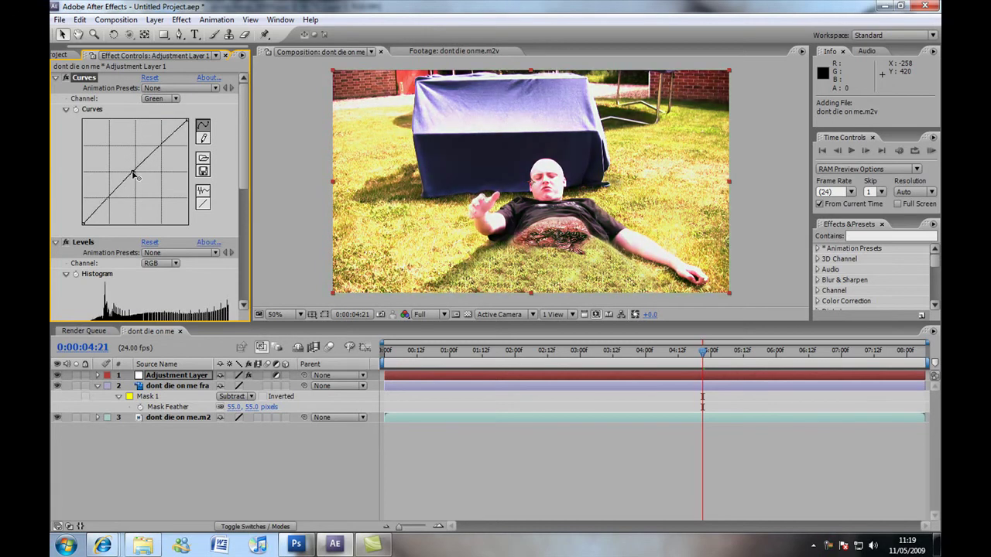
left_click(161, 99)
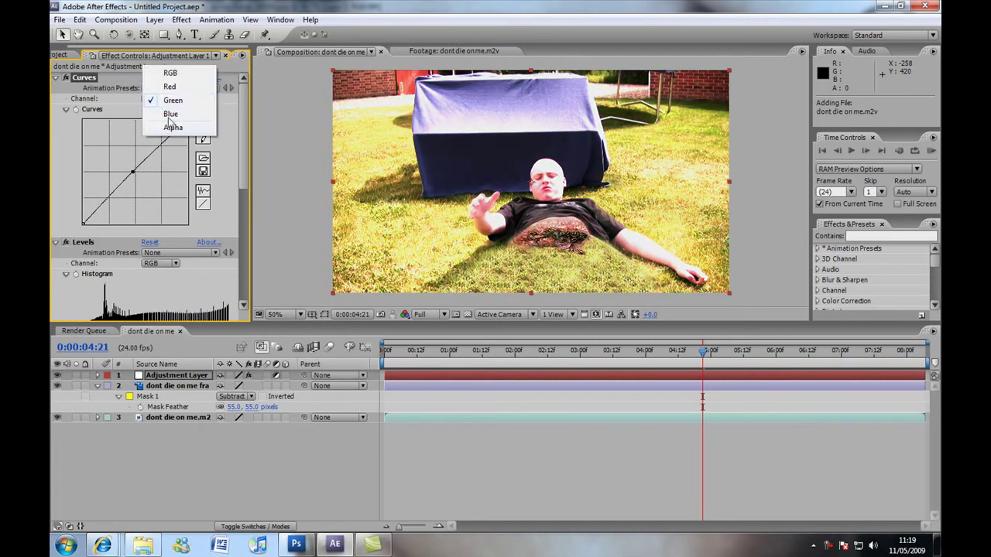
left_click(170, 72)
left_click_drag(140, 183, 136, 179)
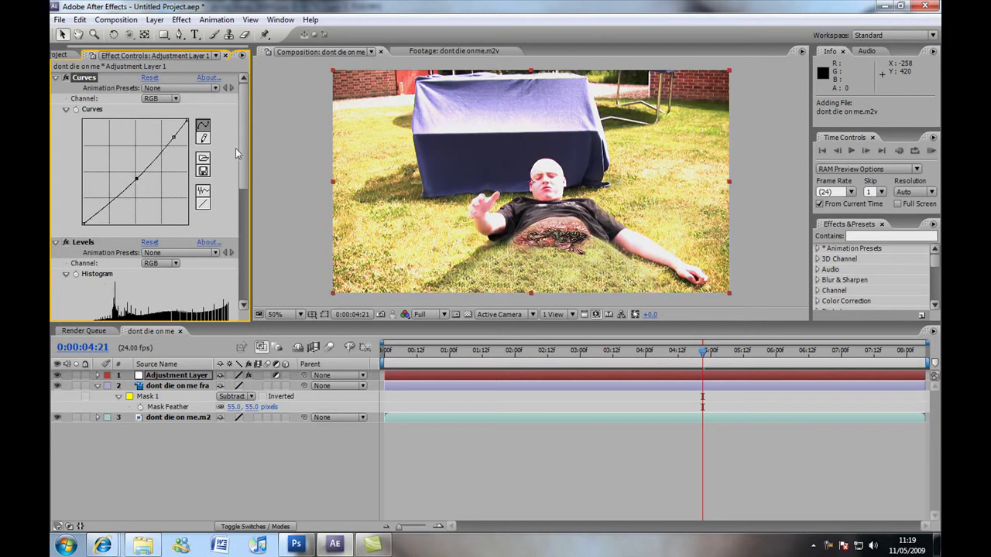
Step: Set Levels to Input Black 9.0, Gamma 1.03 and Output White 238.0
scroll(116, 193, "down", 4)
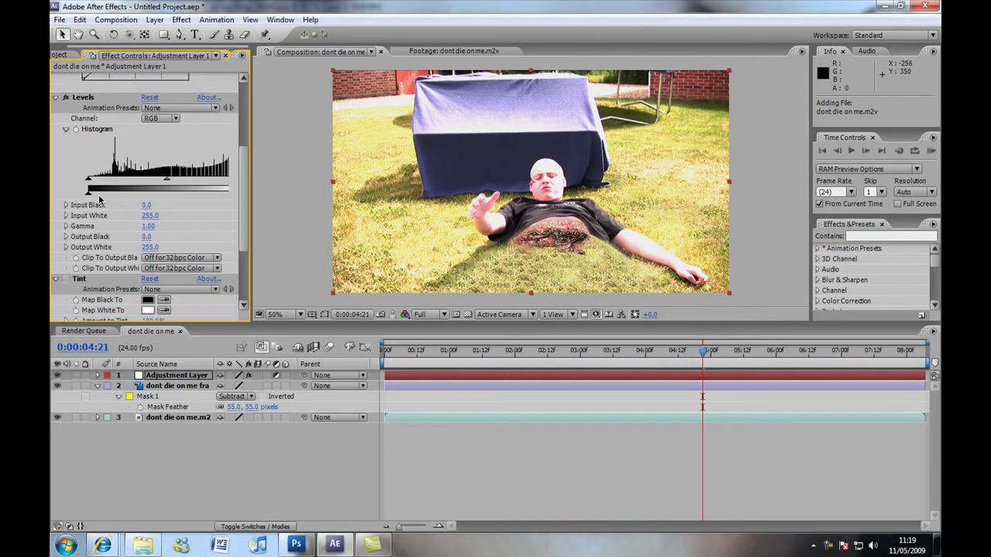
left_click_drag(91, 184, 94, 183)
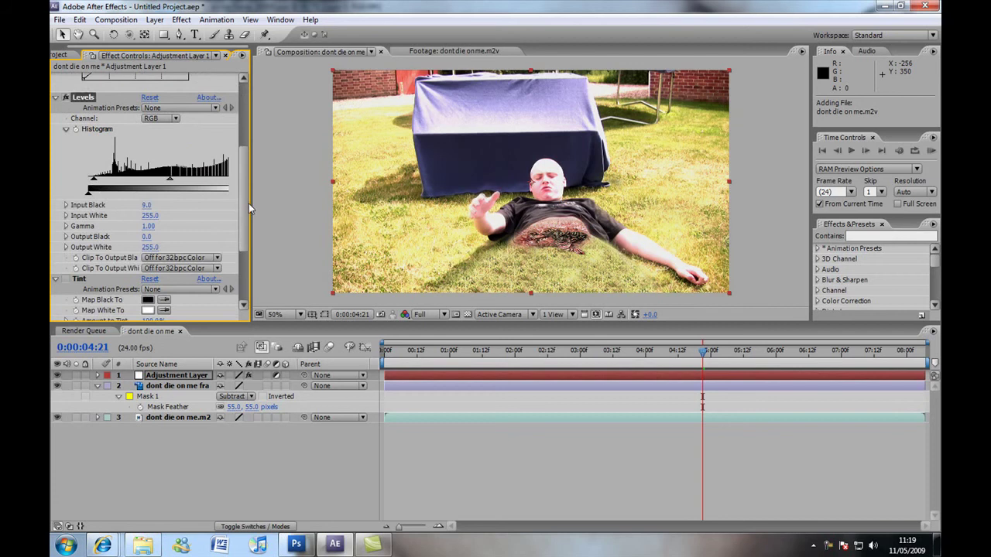
mouse_move(248, 204)
left_mouse_down()
mouse_move(287, 194)
mouse_move(245, 182)
mouse_move(237, 193)
left_mouse_up()
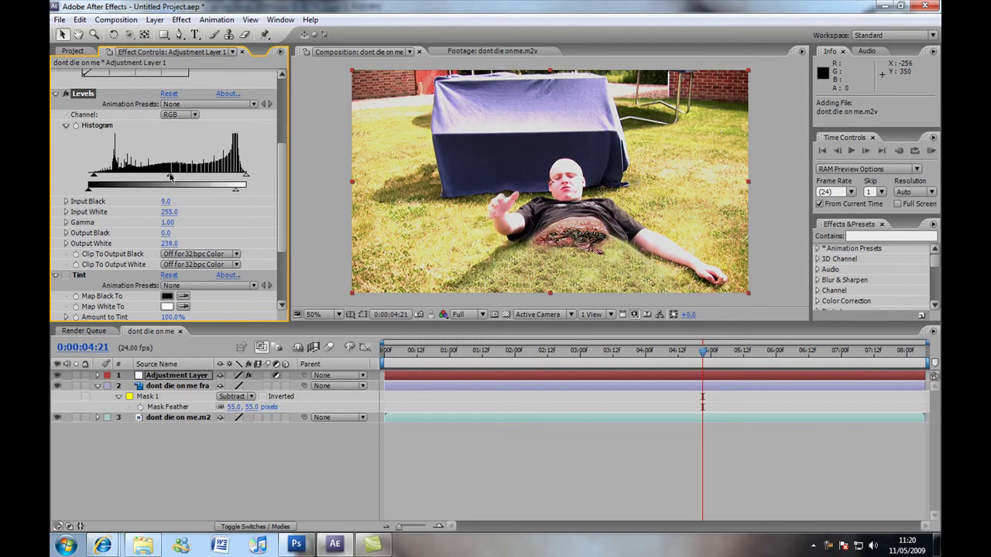
left_click_drag(164, 178, 171, 179)
Step: Lower Tint's Amount to Tint to 22%
scroll(285, 196, "down", 5)
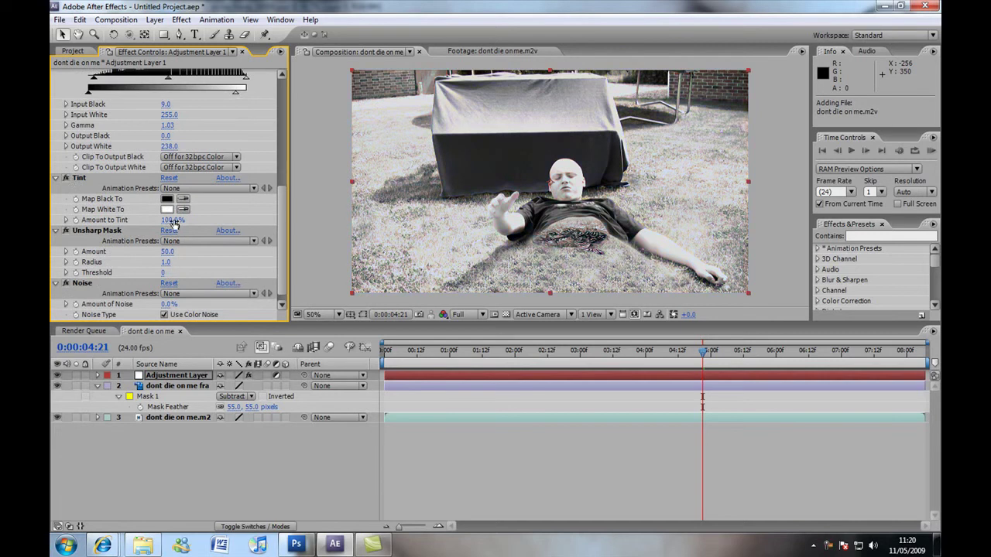
left_click_drag(173, 224, 53, 221)
left_click_drag(139, 221, 132, 224)
scroll(285, 200, "down", 1)
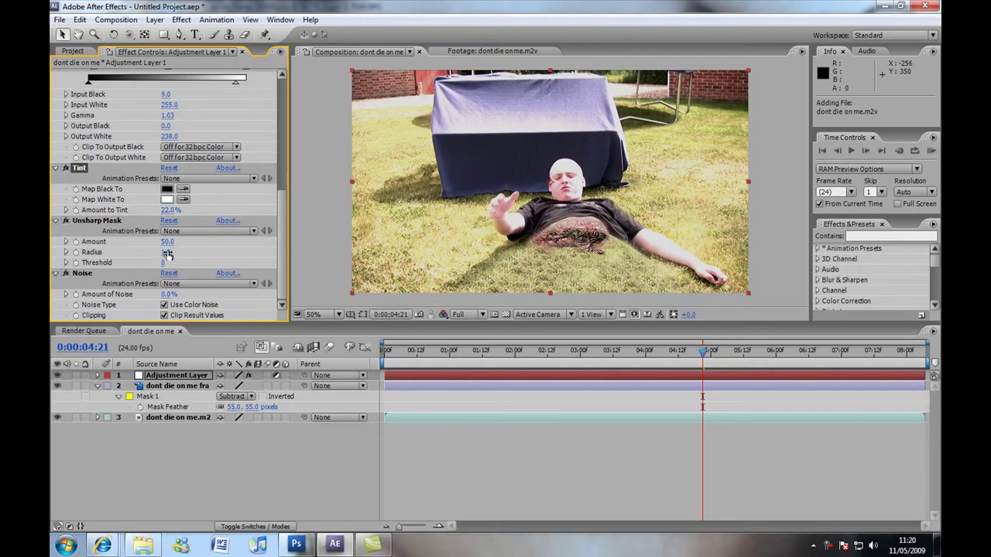
Step: Turn off Use Color Noise for 6% monochrome grain and inspect it zoomed in
left_click(167, 253)
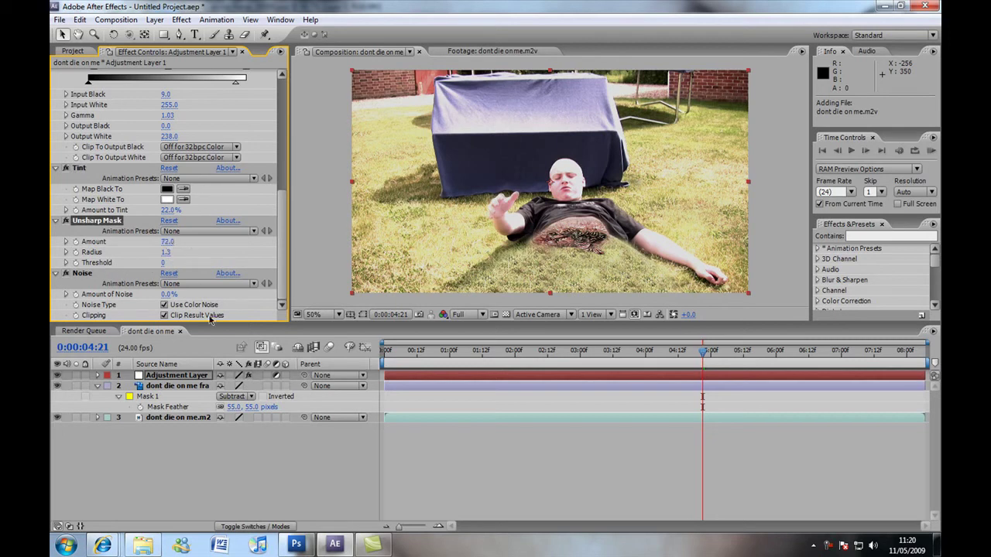
left_click(203, 435)
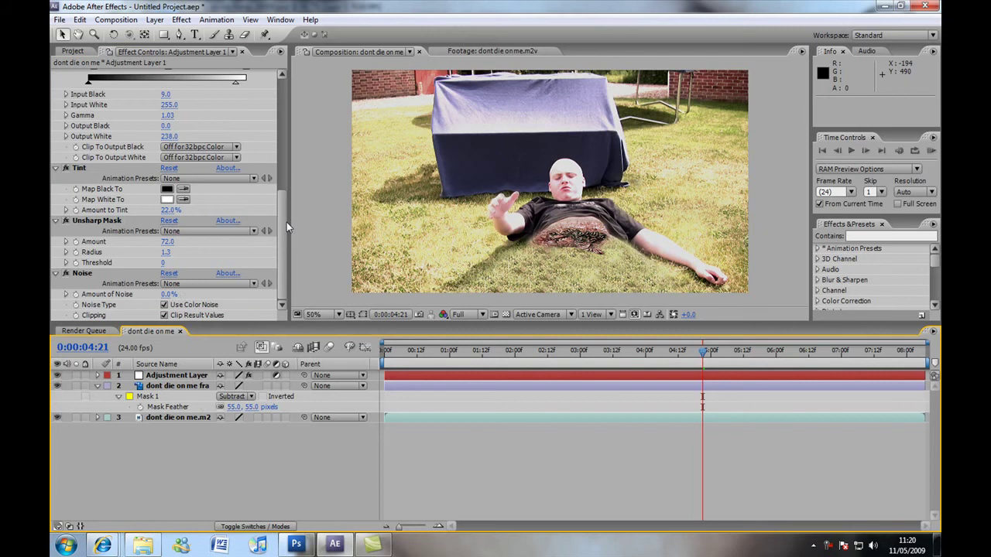
left_click(165, 306)
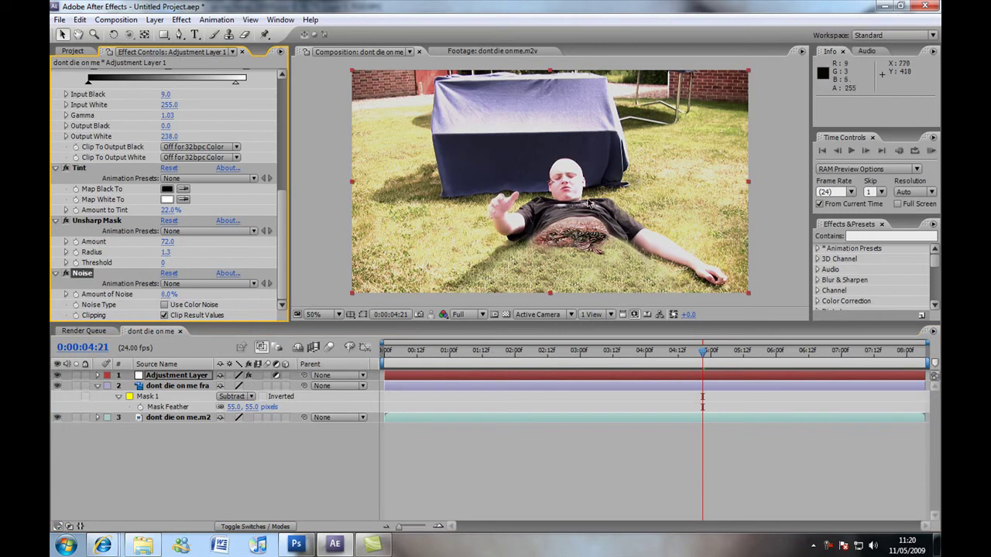
scroll(561, 181, "up", 3)
key("h")
left_click_drag(626, 227, 609, 199)
key("v")
scroll(610, 194, "down", 5)
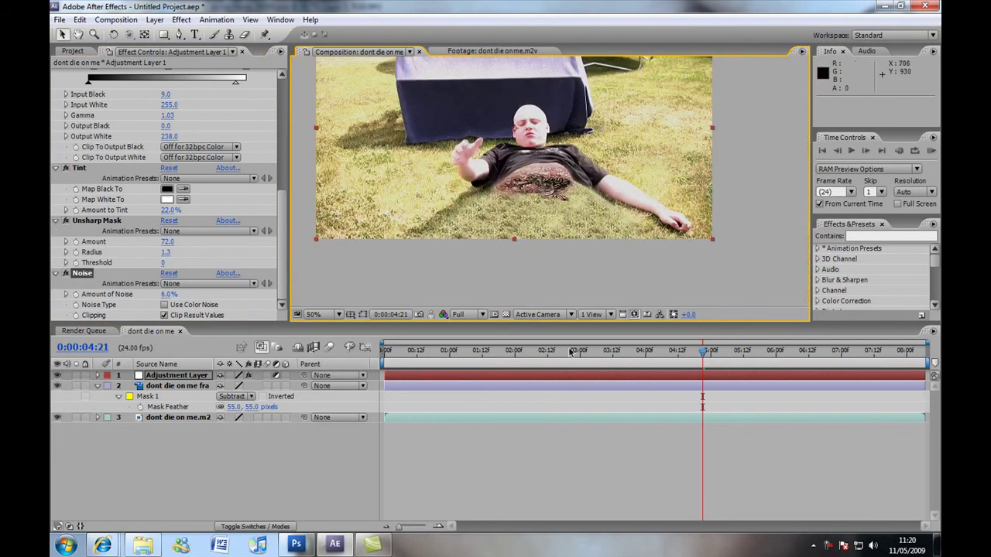
Step: Nest the dont die on me comp into a new composition, 'dont die on me 2'
left_click(151, 467)
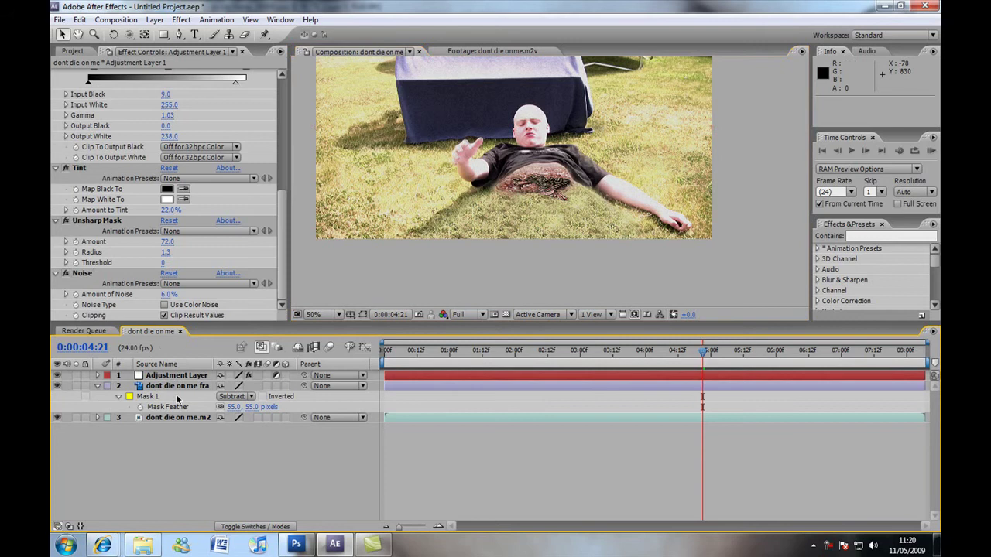
left_click(72, 52)
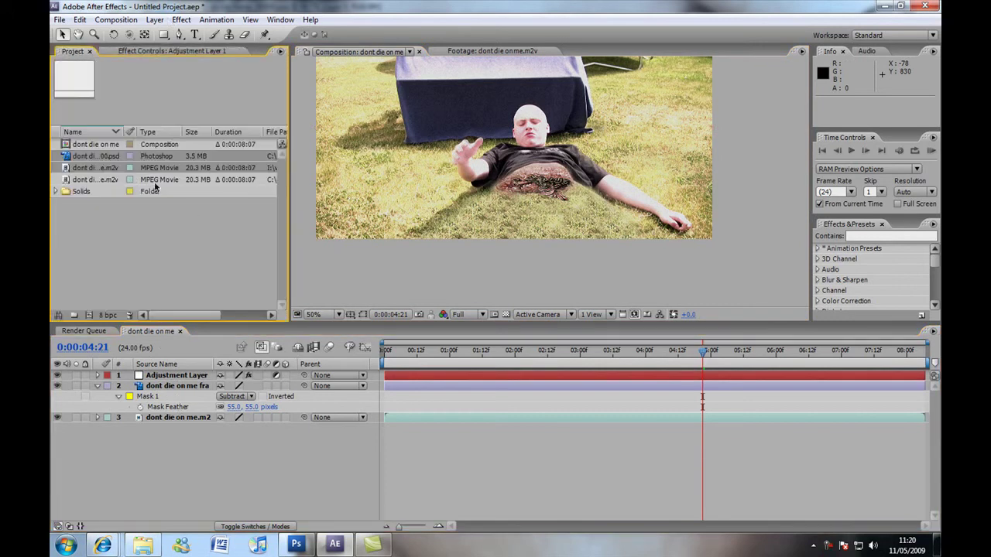
left_click(85, 145)
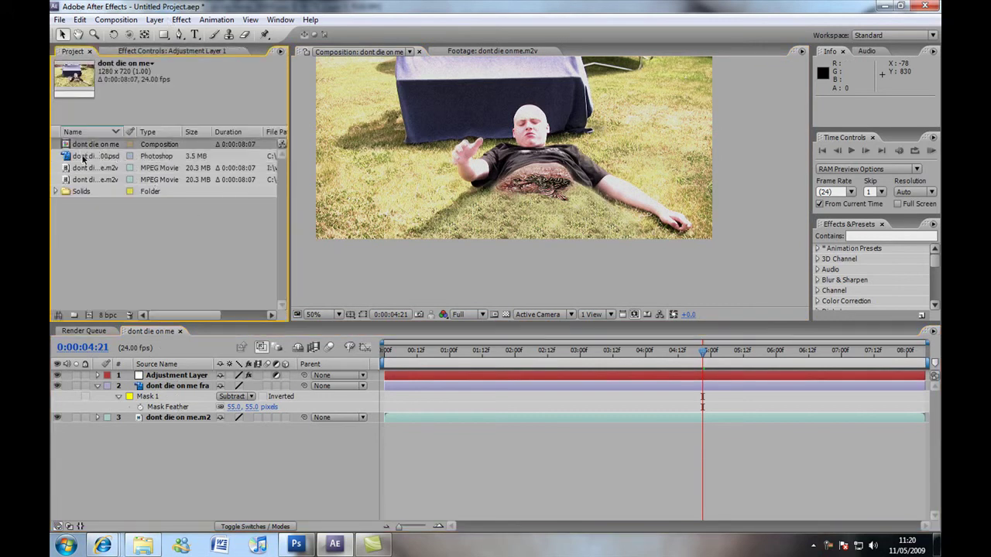
left_click(89, 316)
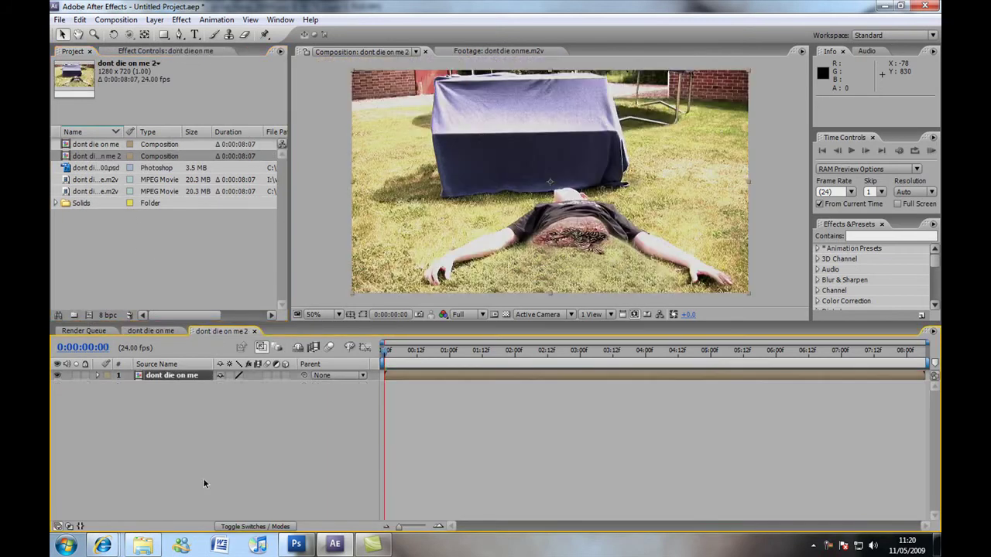
left_click(881, 236)
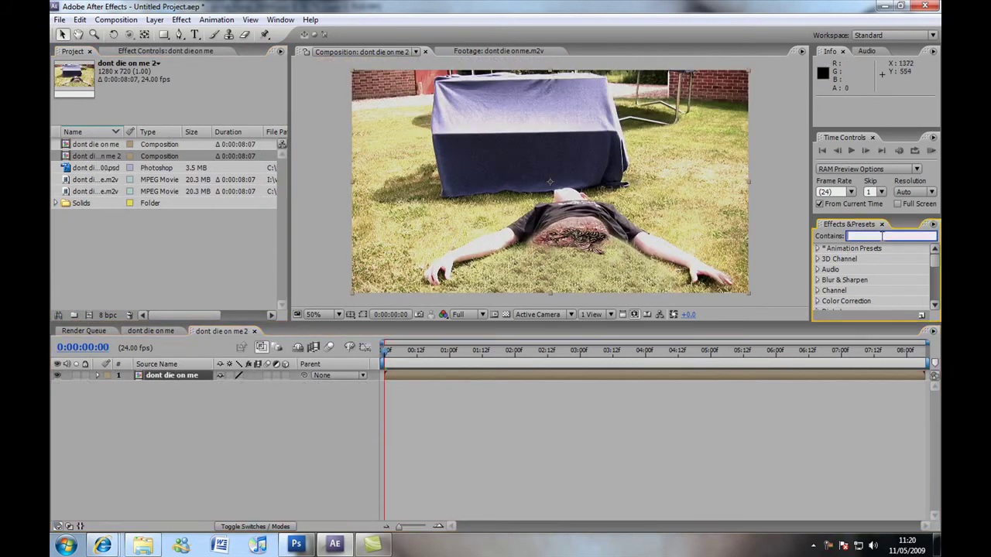
Step: Search 'shak' and apply the AfterShake_Footage preset to the nested layer, previewing the shake
type("sake")
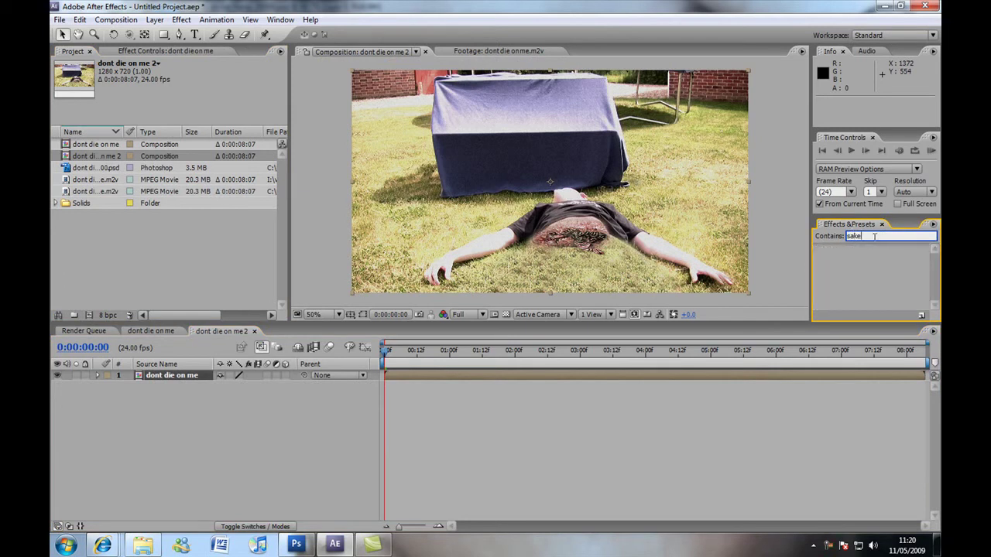
double_click(874, 236)
type("s")
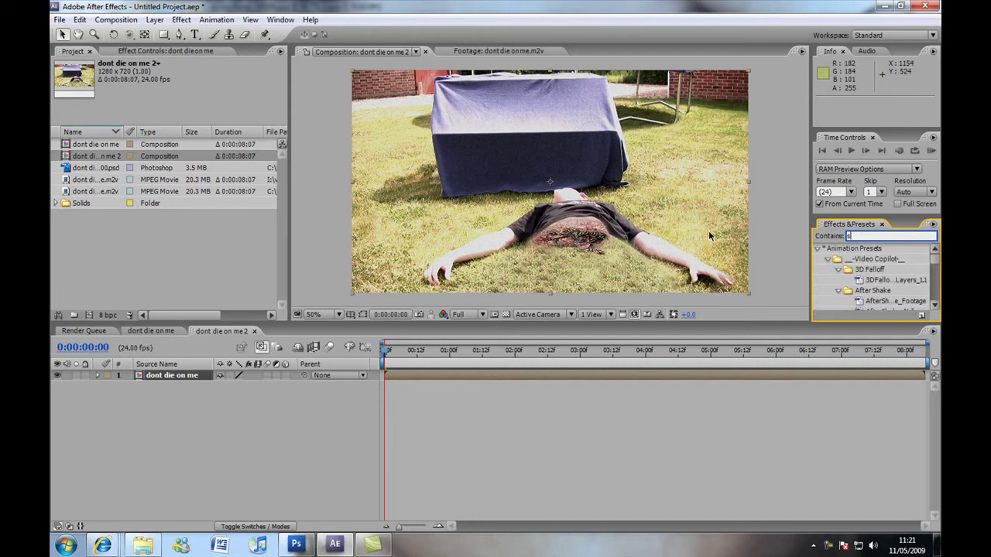
type("hak")
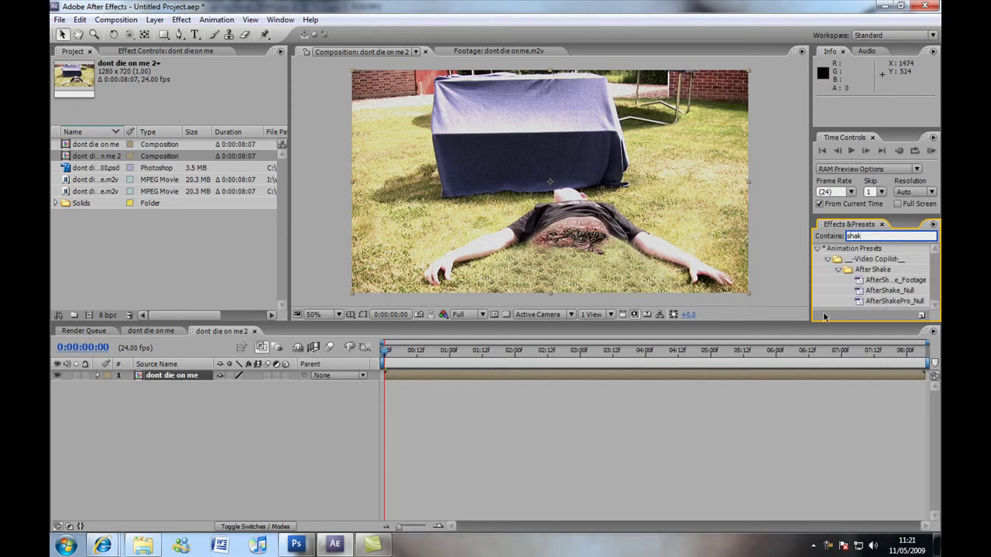
left_click_drag(811, 325, 826, 350)
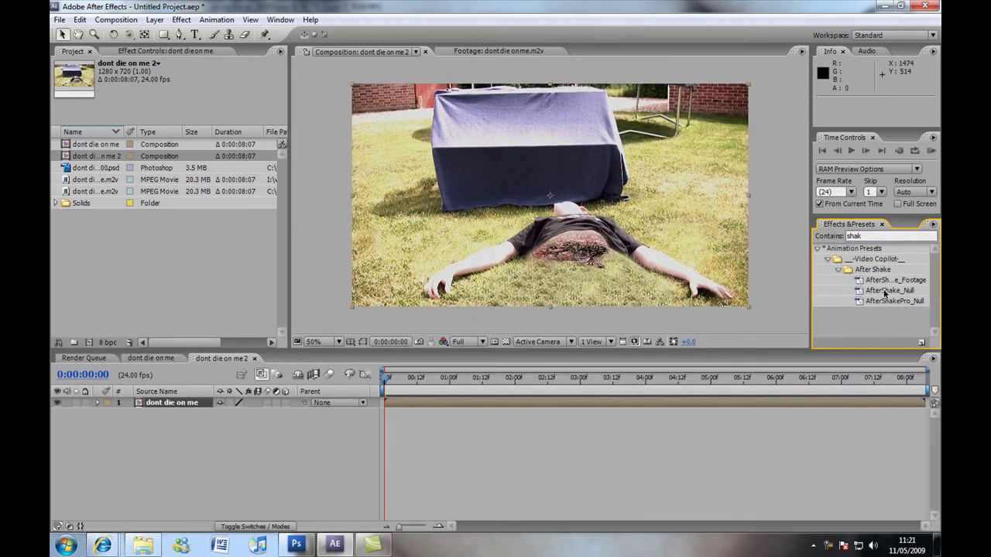
left_click_drag(889, 282, 182, 400)
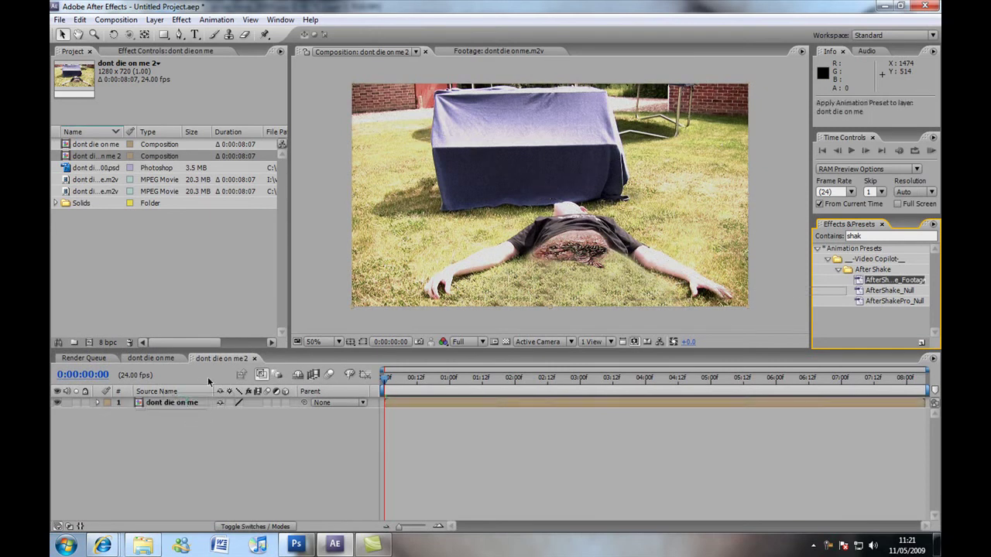
left_click(396, 381)
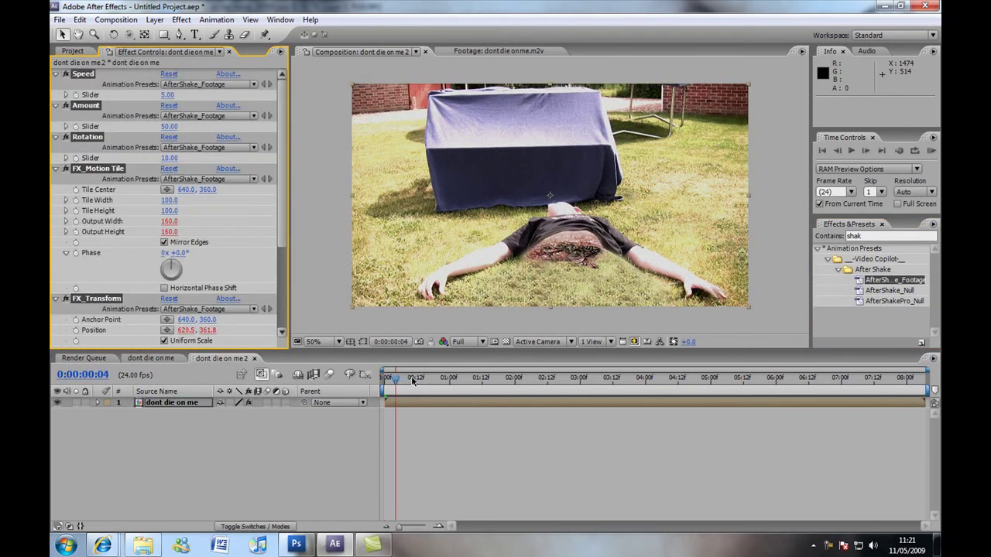
left_click_drag(431, 380, 573, 380)
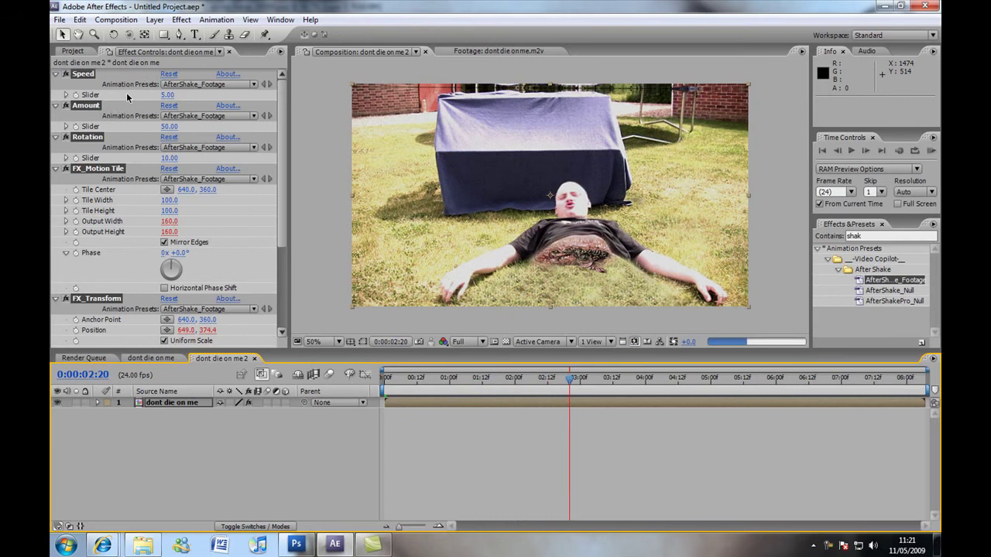
Step: Set the AfterShake Speed slider to 1 and preview the slower shake
left_click(127, 97)
key("s")
key("s")
left_click(232, 500)
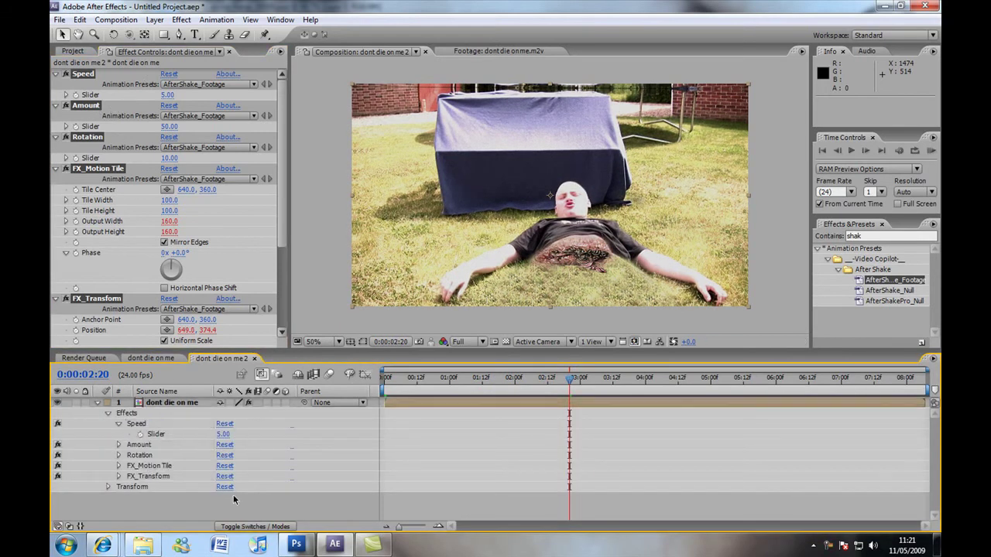
left_click(83, 74)
left_click(166, 95)
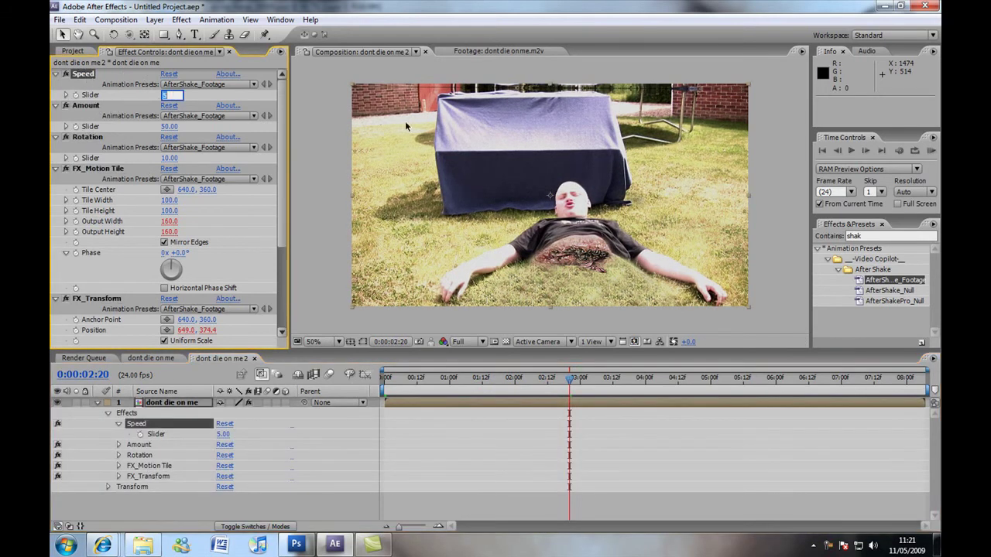
type("1")
key("Return")
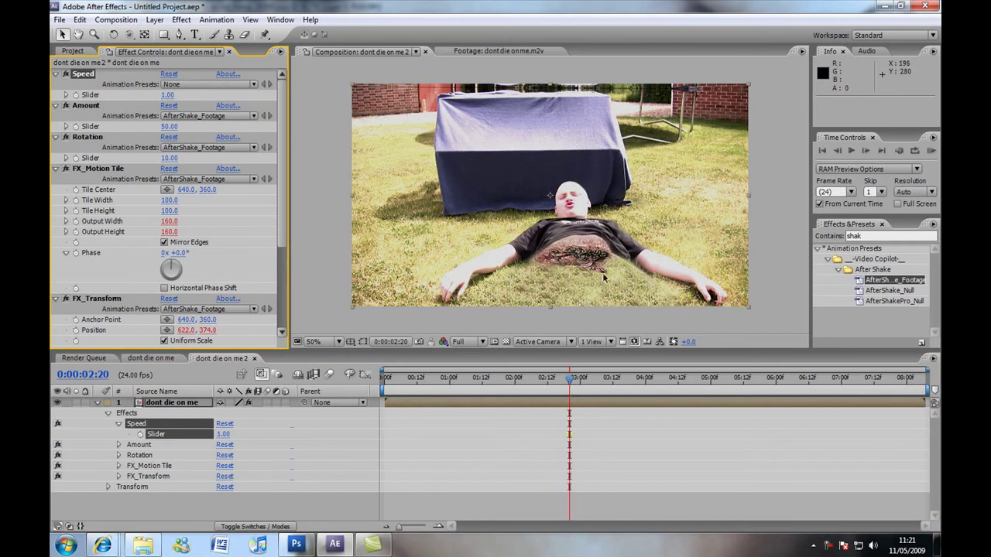
left_click(523, 379)
left_click_drag(508, 384, 719, 389)
Step: Switch back to the dont die on me composition at frame 0:00:00:23
left_click(154, 358)
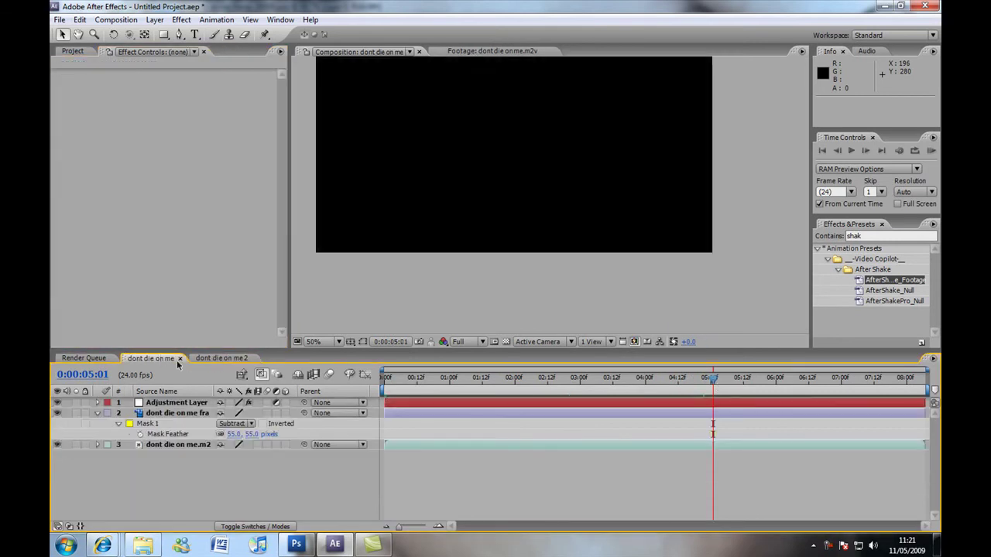
left_click_drag(477, 378, 448, 377)
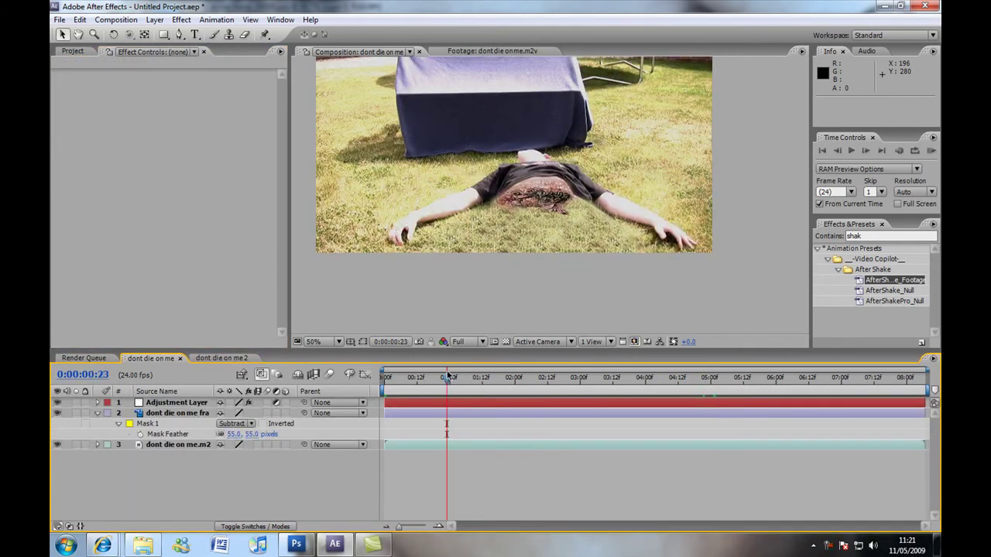
scroll(512, 183, "up", 1)
scroll(512, 183, "up", 5)
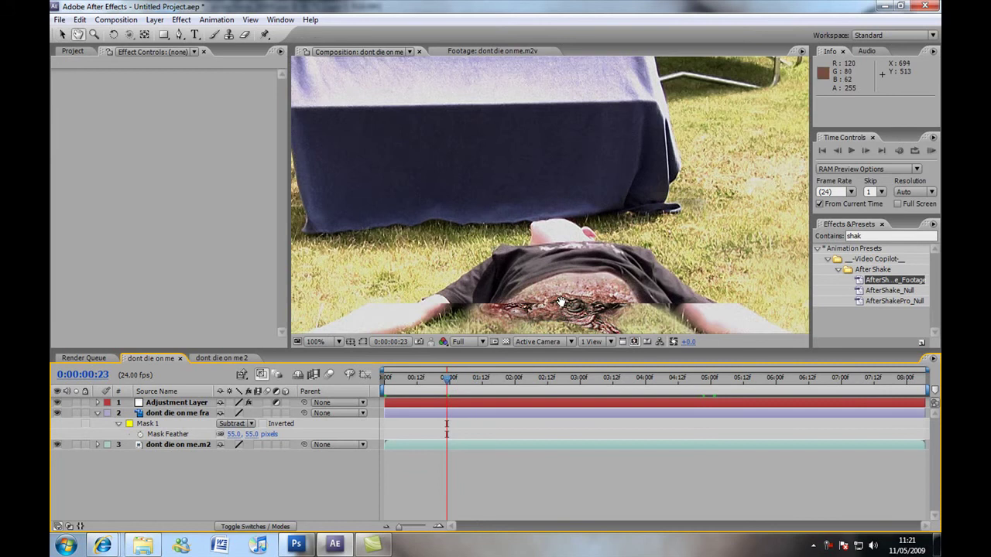
scroll(456, 167, "down", 3)
scroll(459, 187, "up", 1)
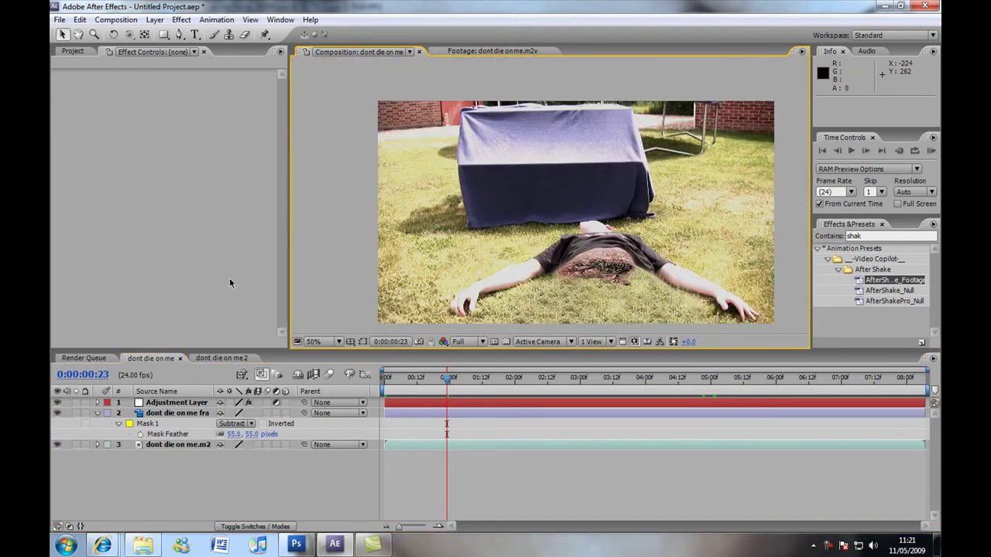
Step: Add two new adjustment layers above the footage
right_click(191, 479)
mouse_move(221, 413)
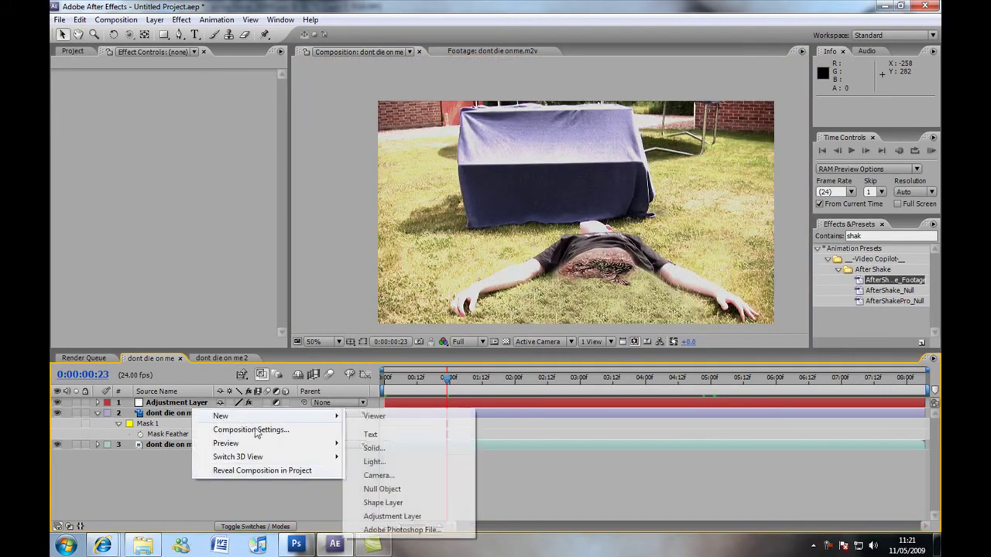
left_click(395, 515)
right_click(198, 476)
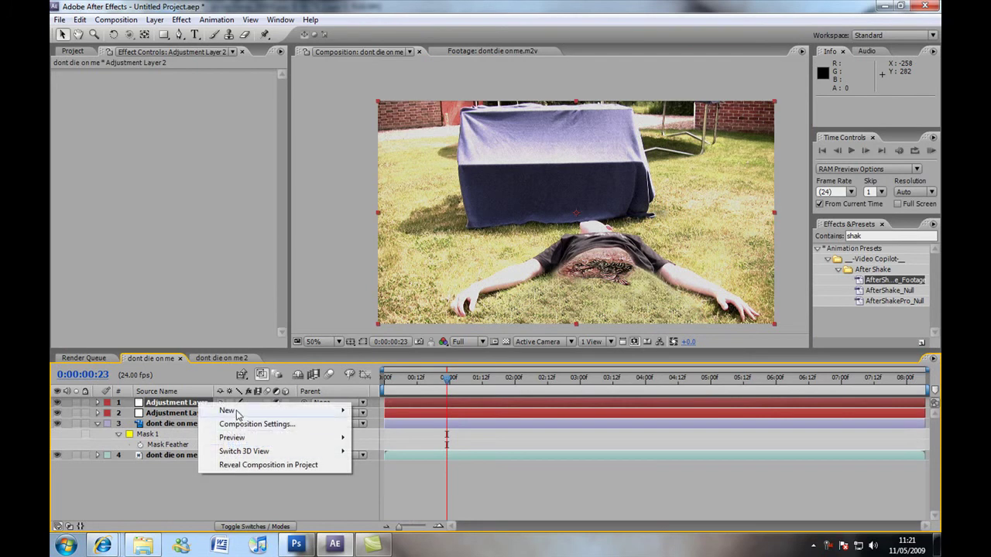
left_click(401, 512)
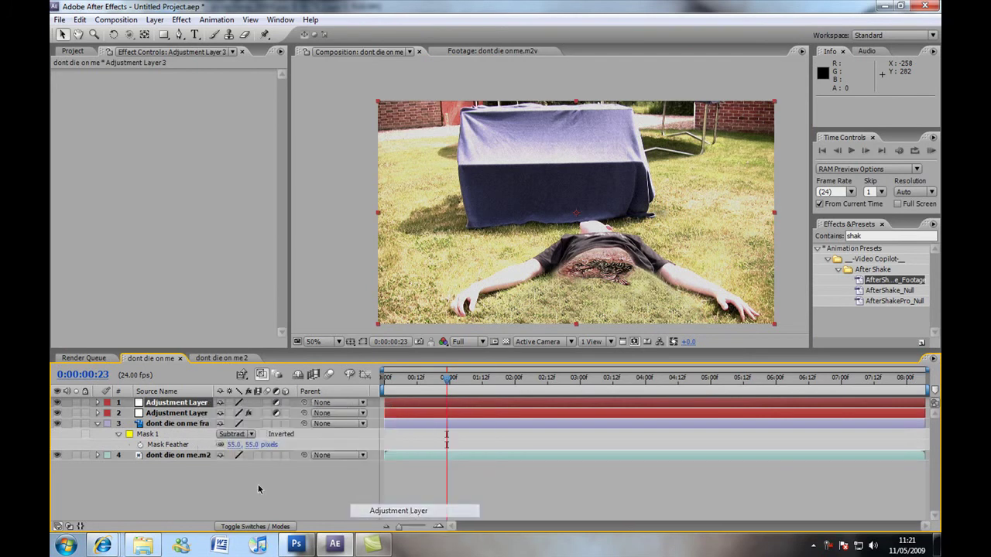
Step: Draw a pen mask on the top adjustment layer around the background above the table
left_click(179, 34)
left_click(361, 241)
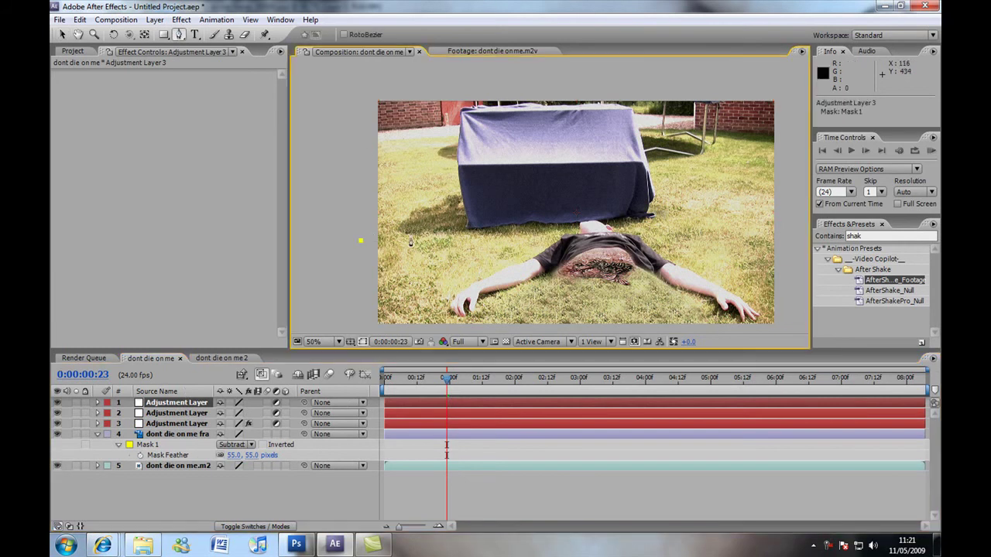
left_click(468, 227)
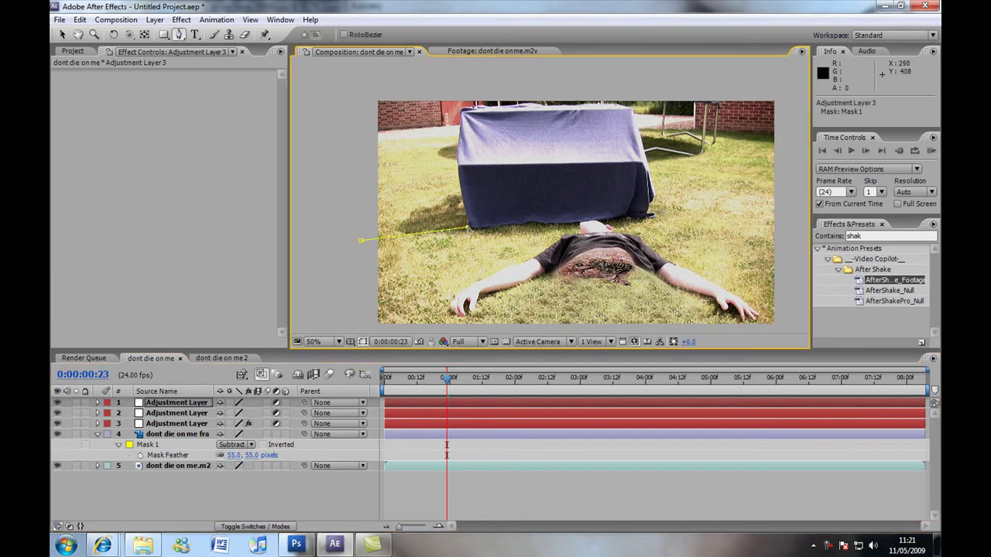
left_click(457, 162)
left_click(463, 109)
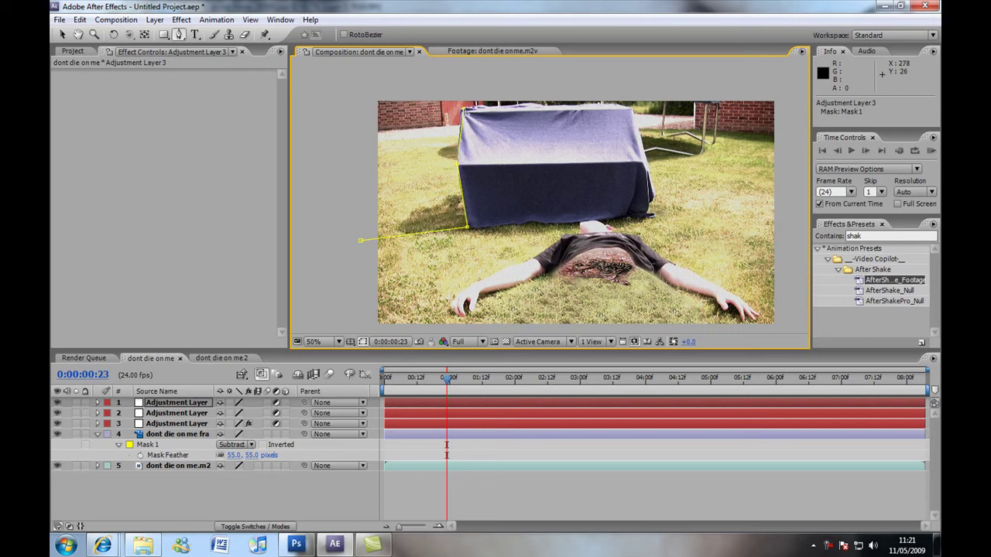
left_click(632, 110)
left_click(648, 162)
left_click(655, 217)
left_click(794, 198)
left_click(782, 84)
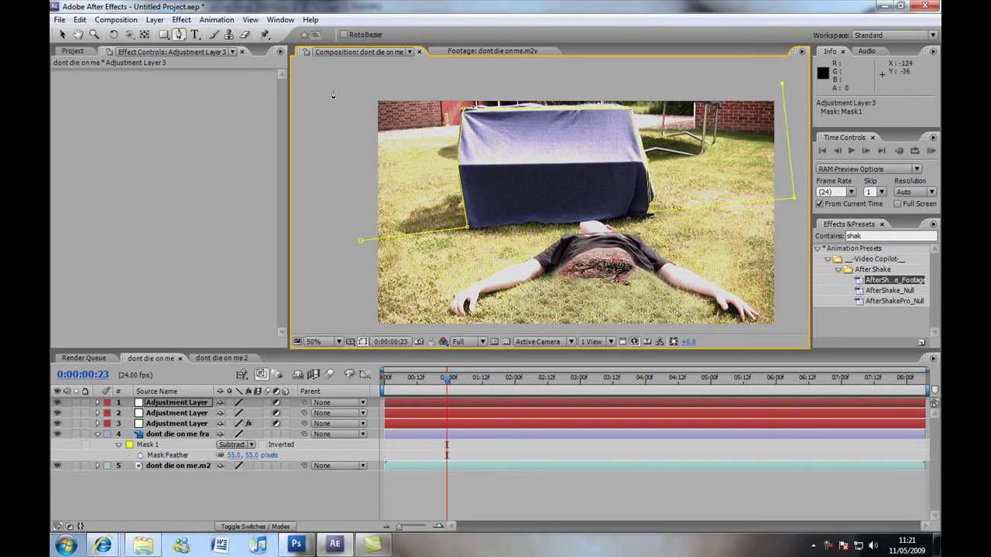
left_click(322, 83)
left_click(359, 241)
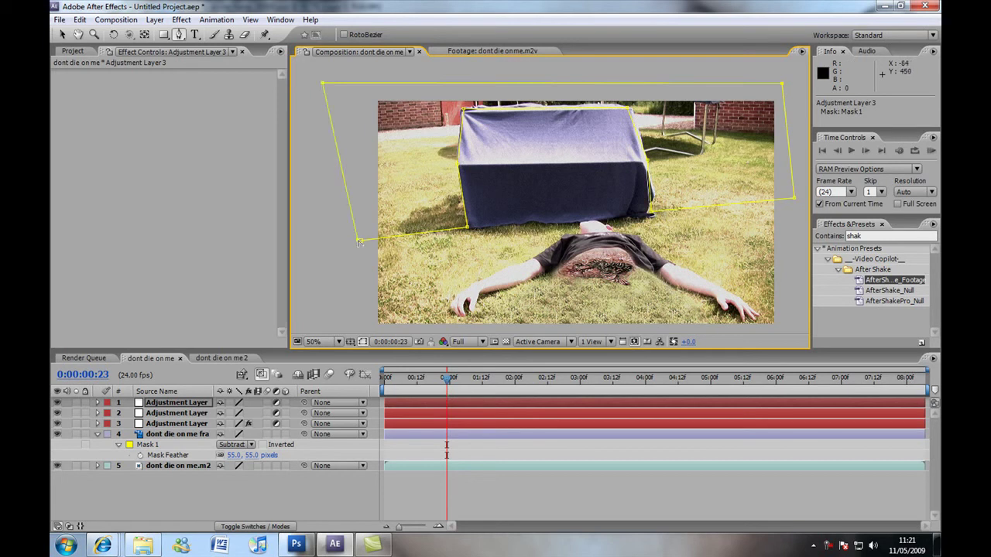
Step: Apply Fast Blur at Blurriness 15 and feather the mask to about 165 pixels
left_click(181, 19)
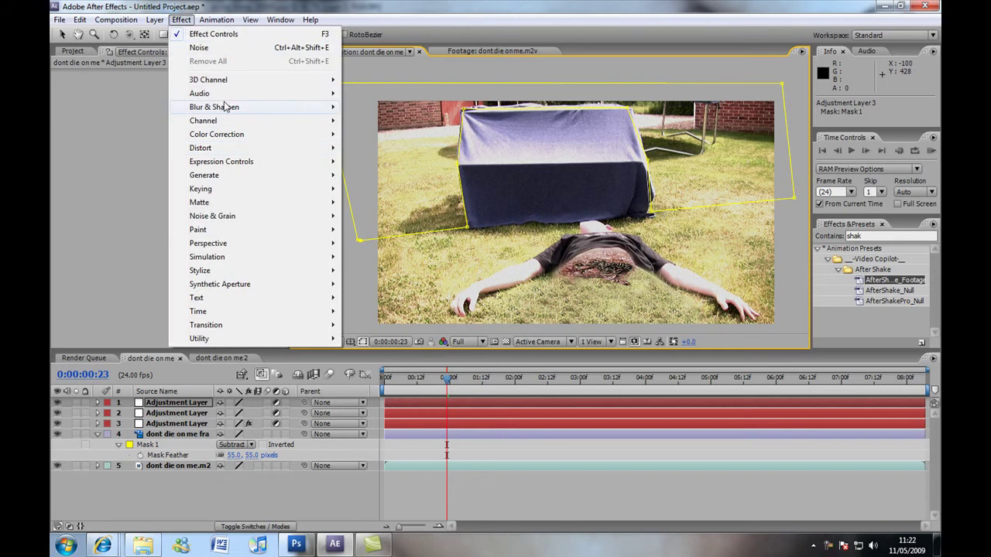
mouse_move(226, 107)
left_click(393, 203)
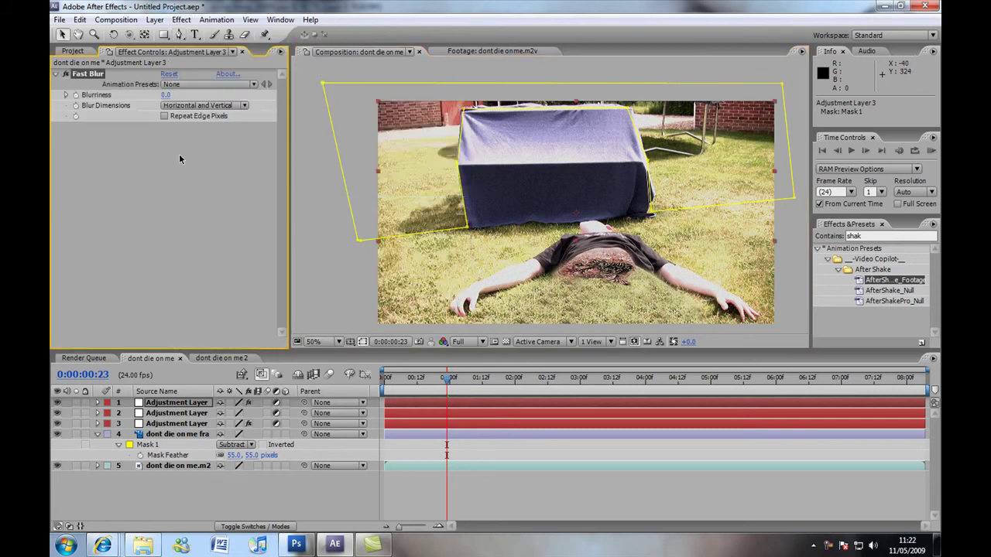
mouse_move(168, 94)
left_mouse_down()
mouse_move(196, 94)
mouse_move(167, 95)
left_mouse_up()
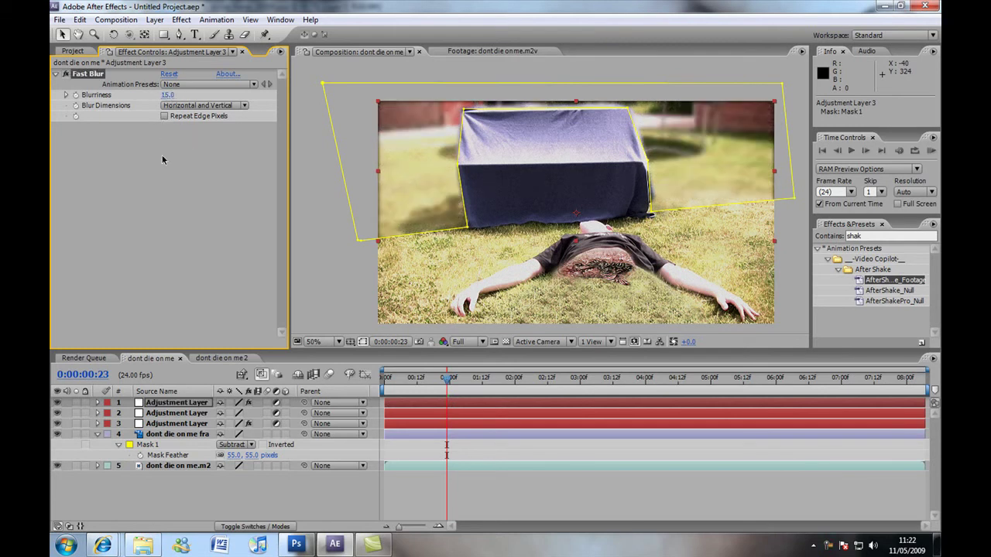
key("f")
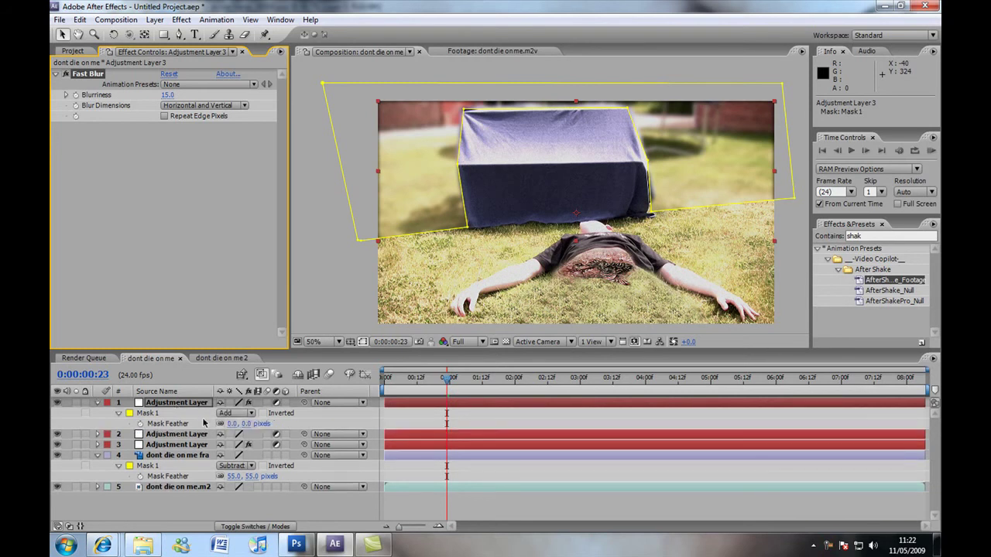
left_click_drag(242, 425, 327, 422)
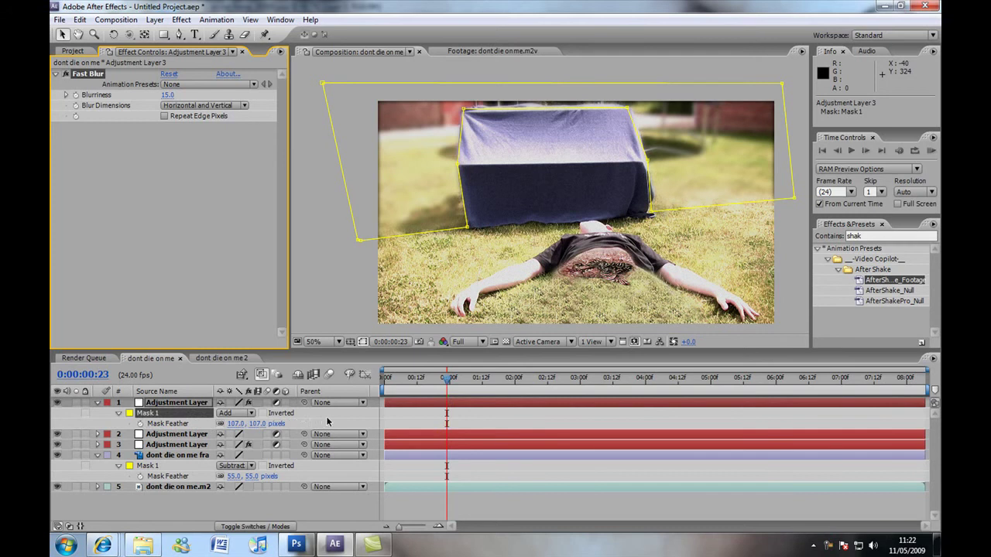
left_click_drag(249, 425, 269, 423)
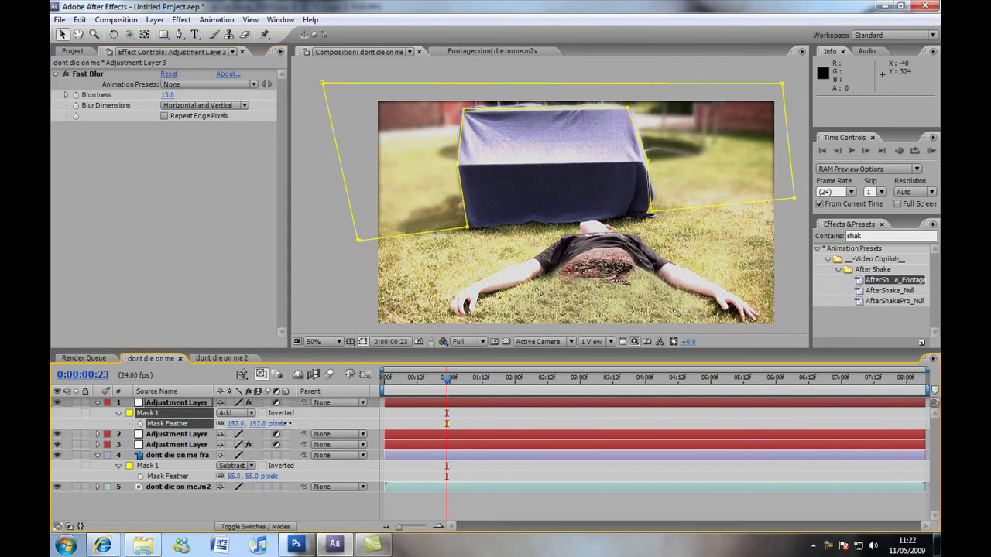
Step: Give Adjustment Layer 2 a Fast Blur of 20 inside a bottom-strip rectangle mask feathered 122 pixels
left_click(175, 434)
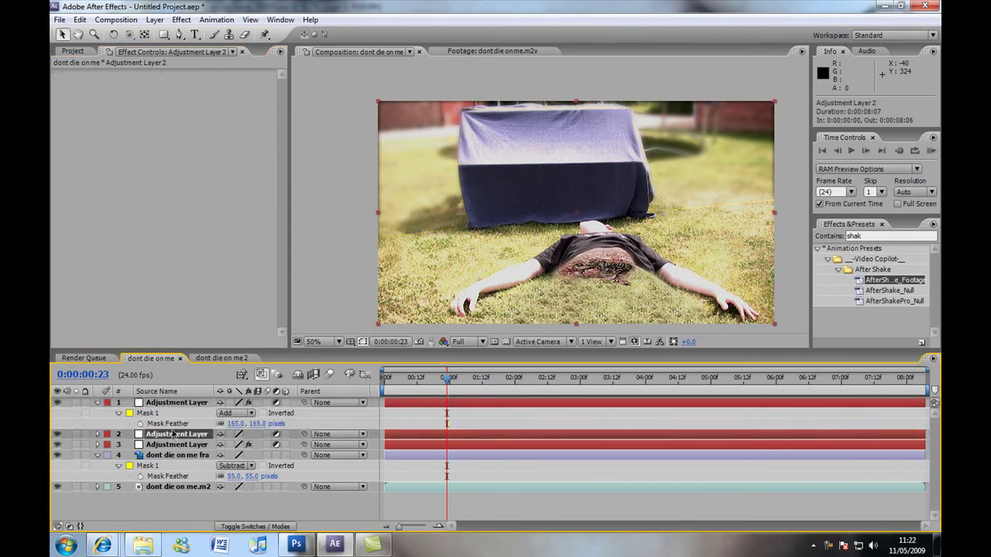
left_click(181, 19)
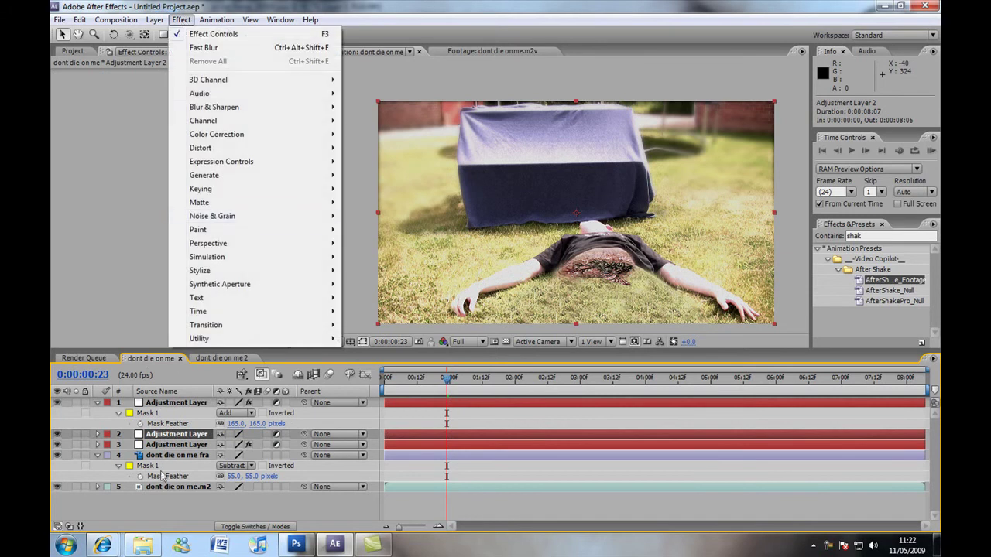
mouse_move(294, 106)
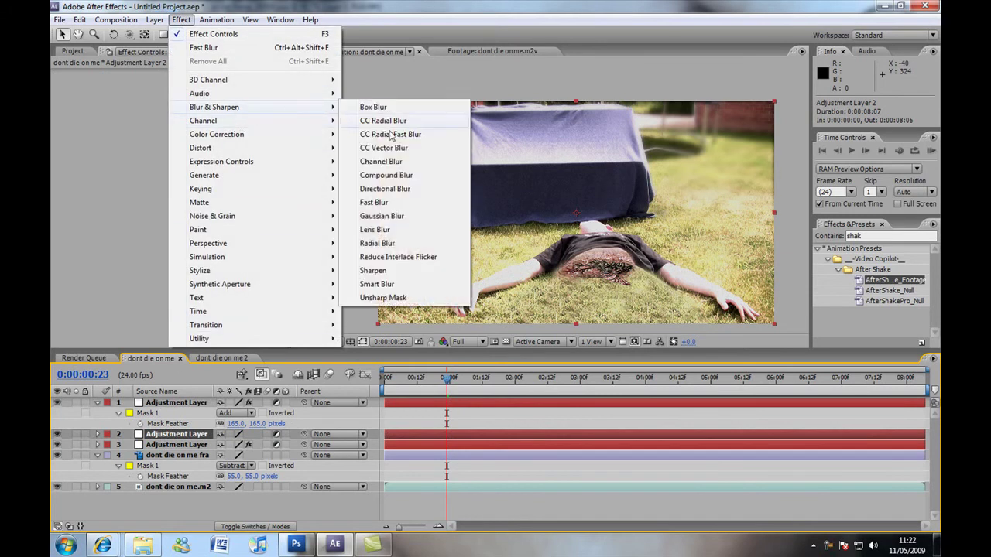
left_click(375, 203)
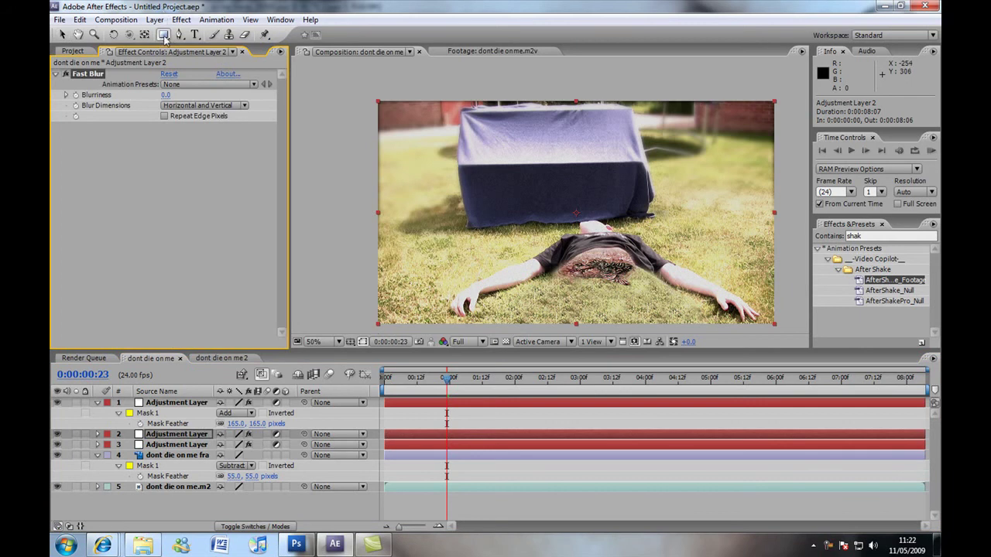
left_click_drag(360, 295, 801, 337)
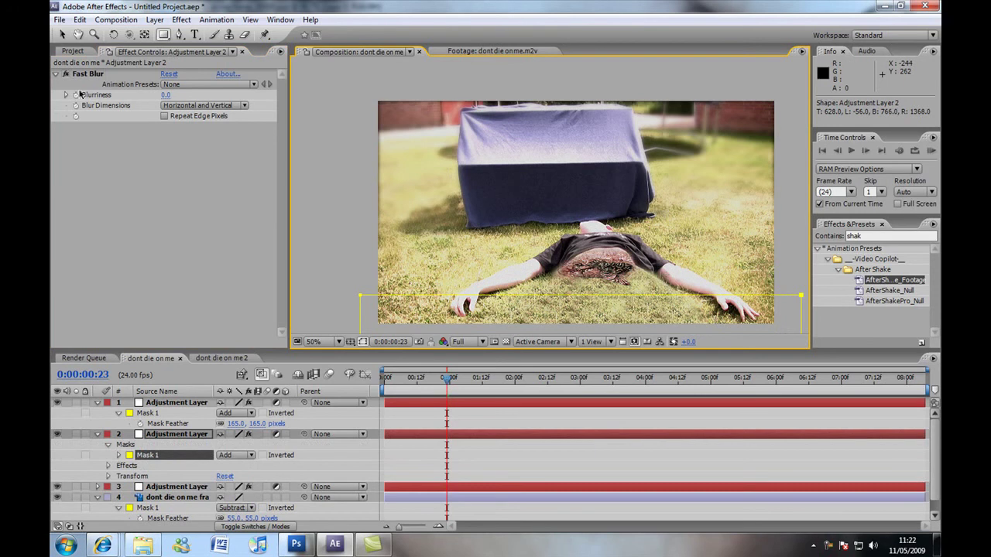
left_click_drag(165, 95, 179, 95)
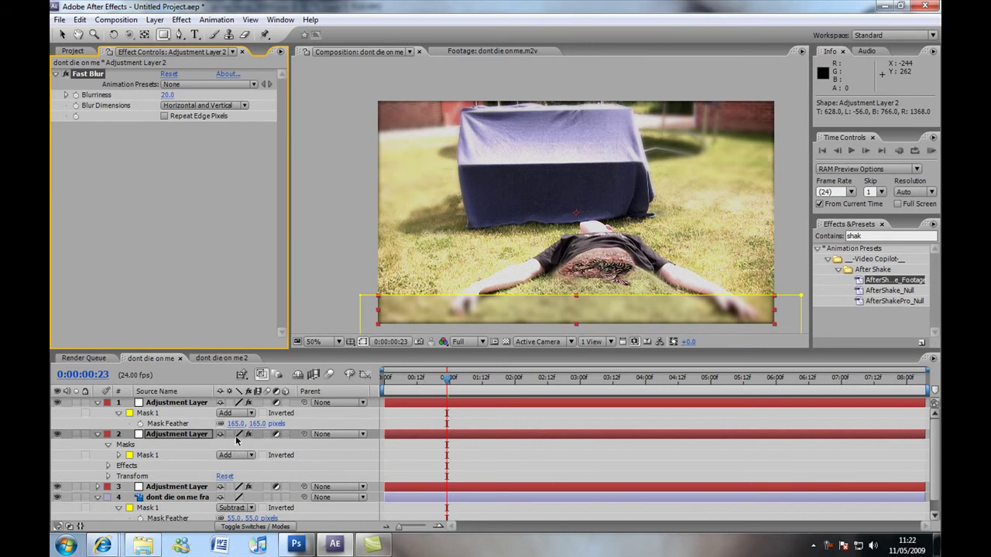
key("f")
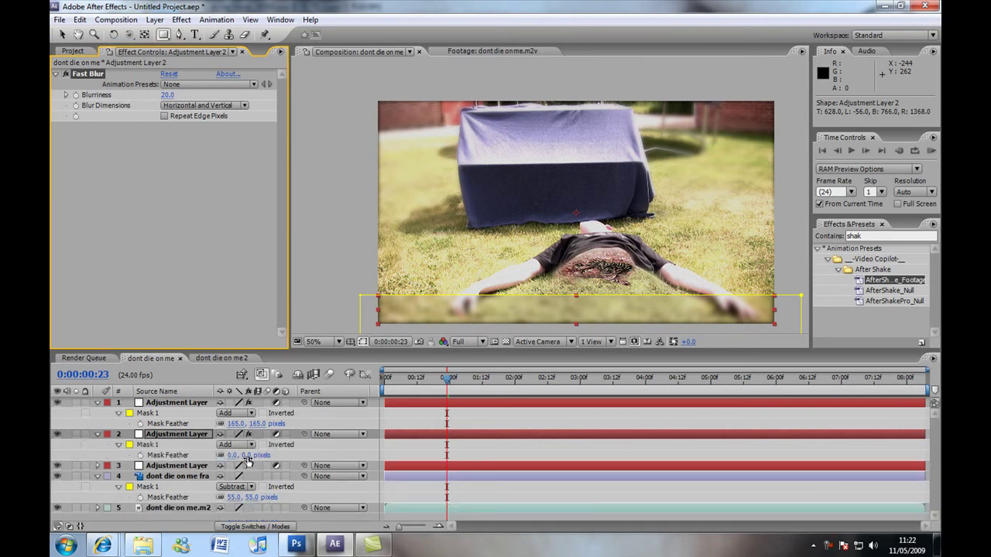
left_click_drag(245, 456, 326, 457)
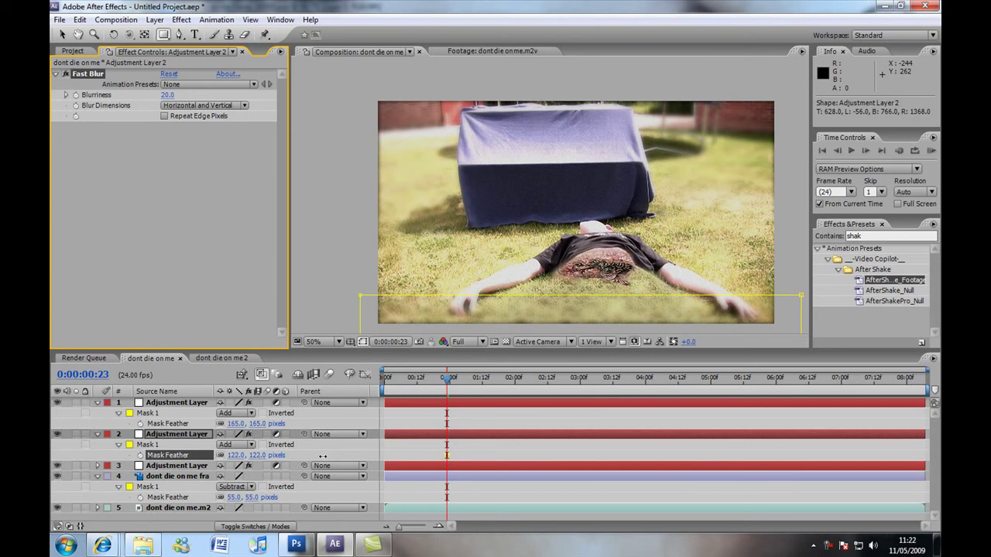
left_click(331, 448)
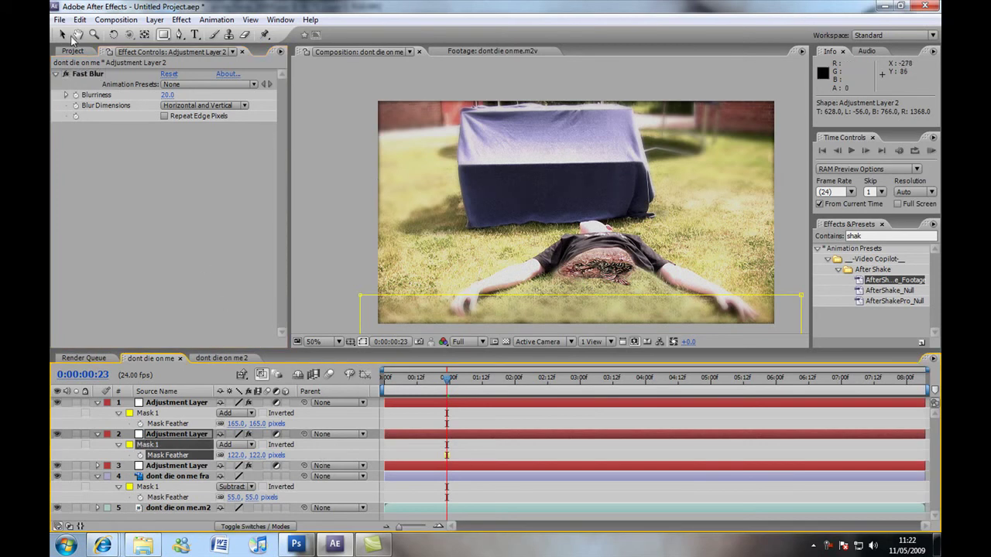
left_click(320, 141)
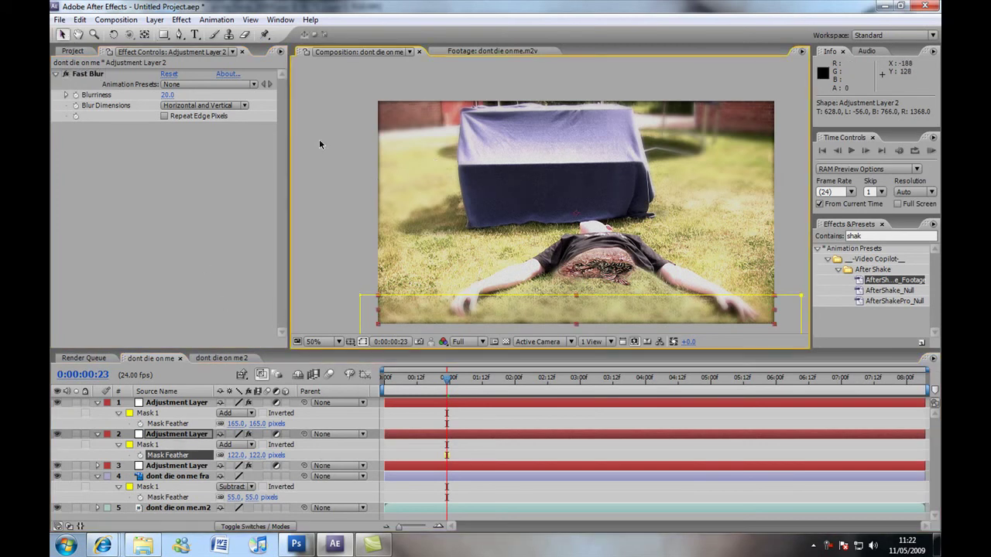
Step: In dont die on me 2, scale the nested footage layer to 107%
left_click(221, 359)
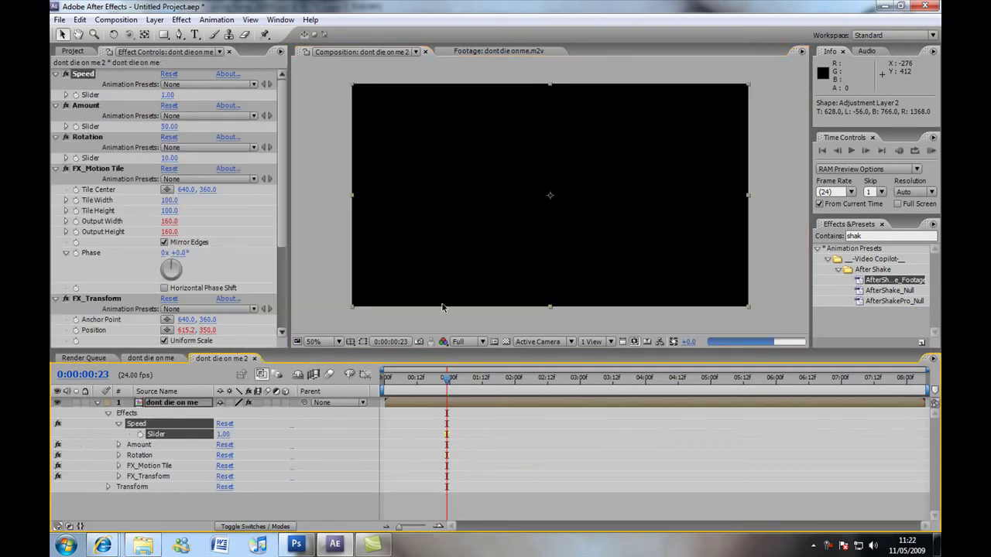
left_click(518, 322)
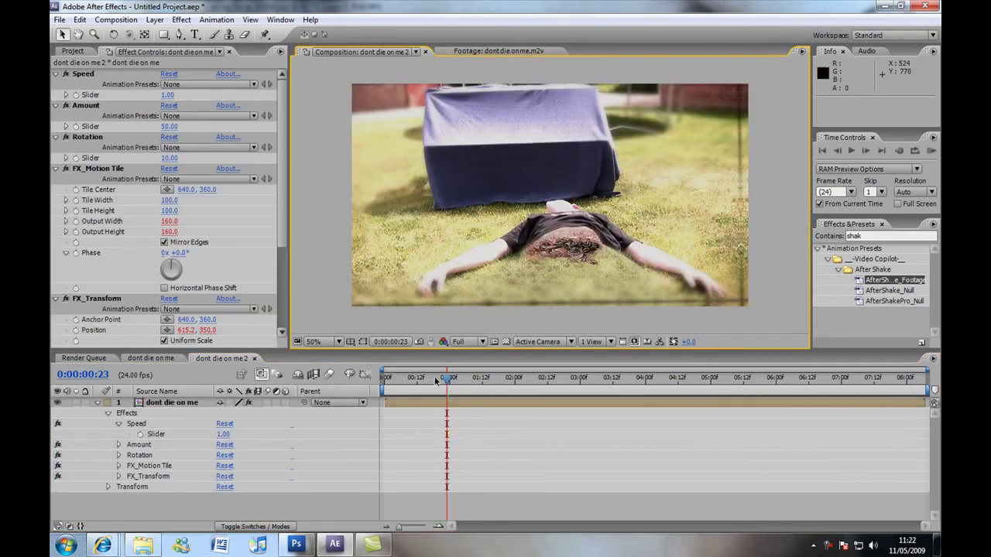
left_click_drag(451, 386, 463, 381)
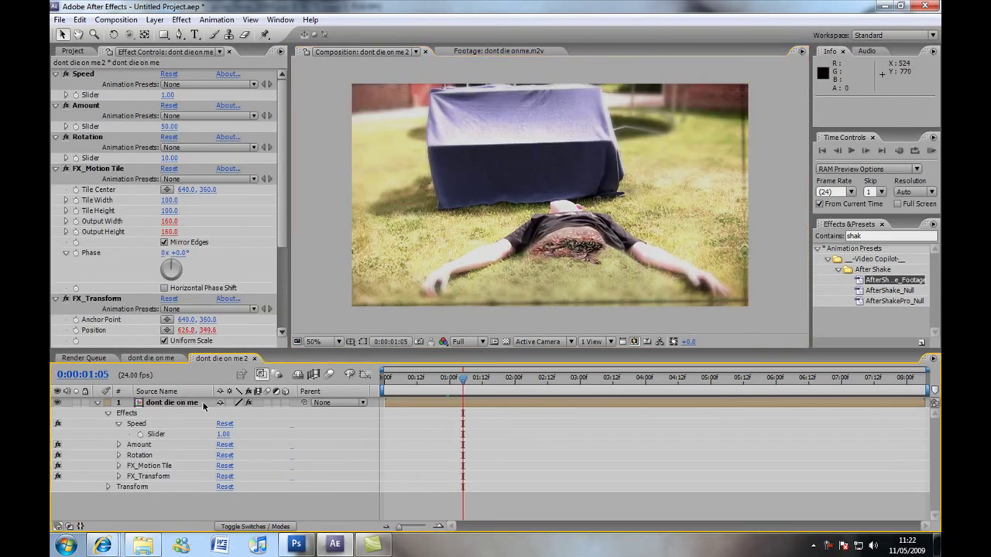
left_click(172, 403)
key("s")
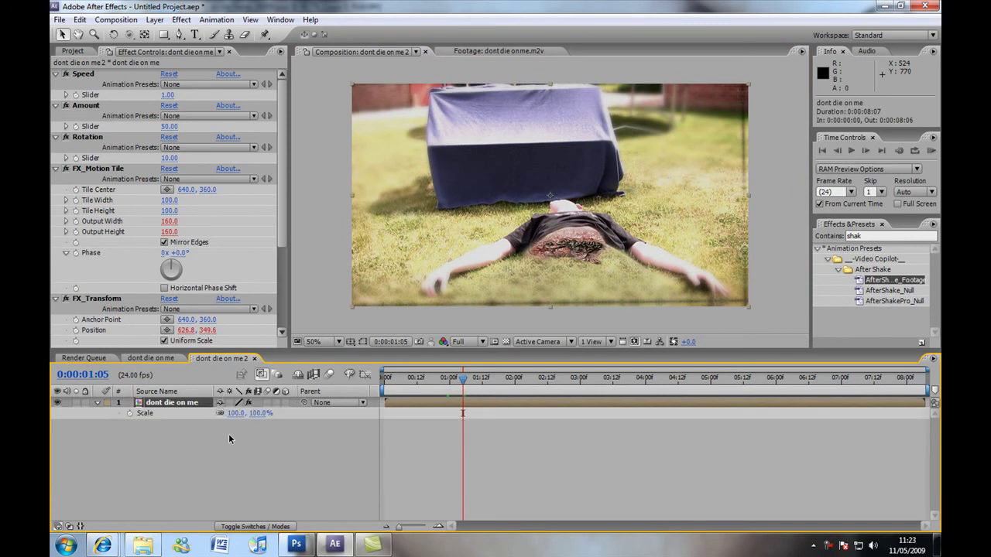
left_click_drag(260, 414, 262, 413)
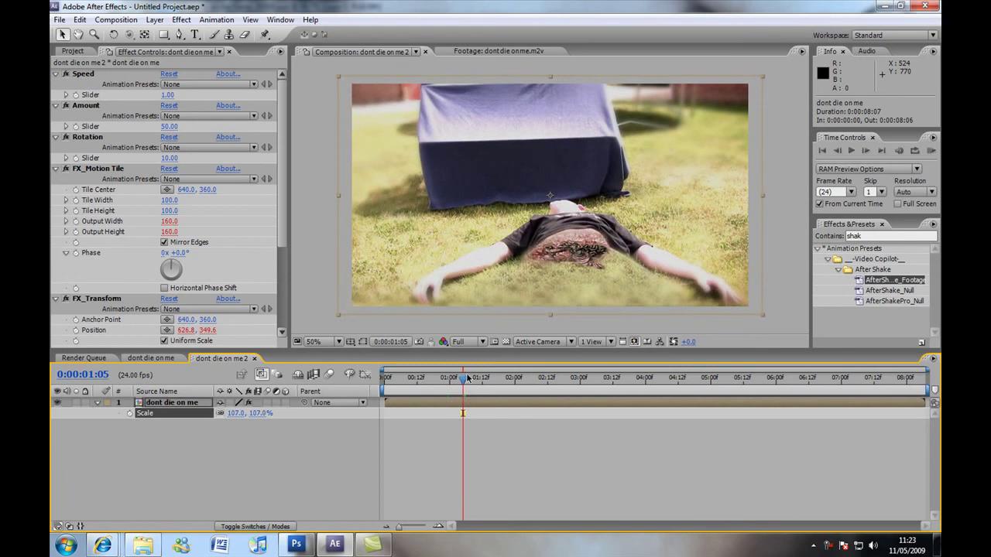
Step: Scrub and preview the shaken shot to confirm its edges stay hidden
left_click_drag(468, 378, 863, 382)
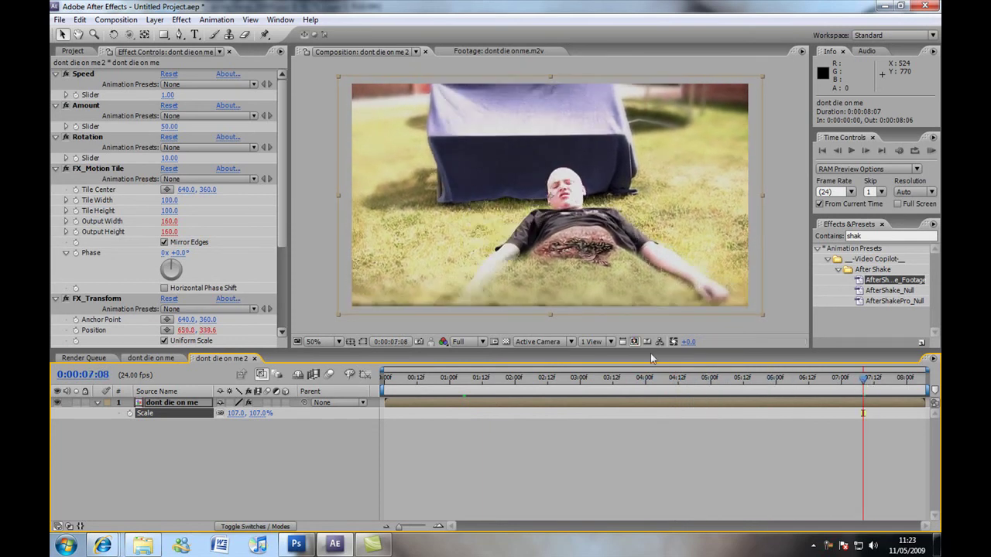
left_click_drag(610, 381, 418, 377)
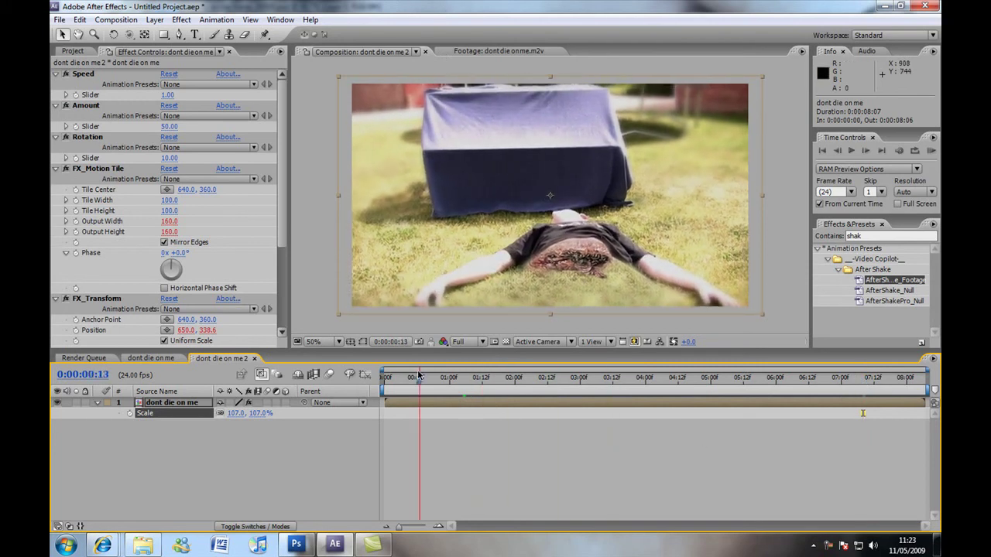
key("space")
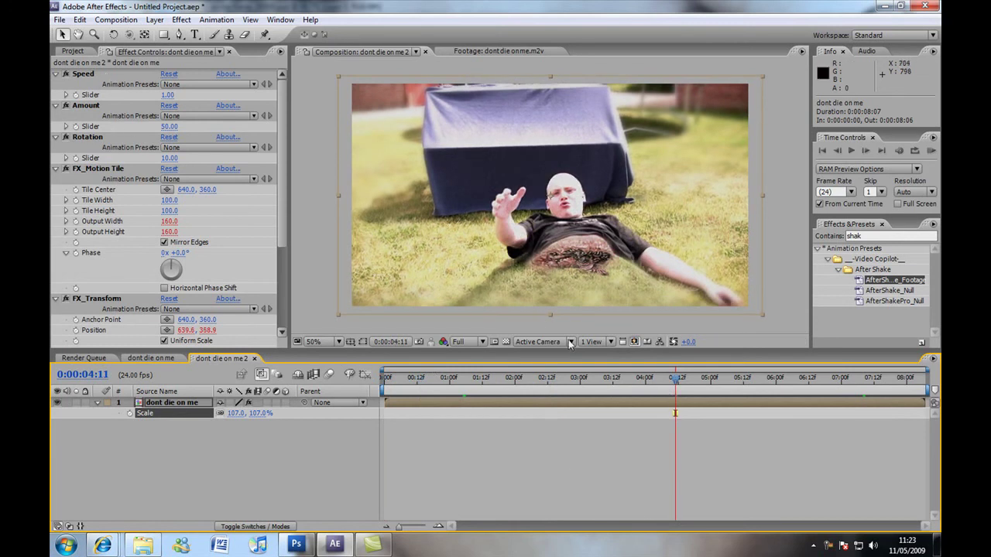
left_click_drag(527, 380, 493, 380)
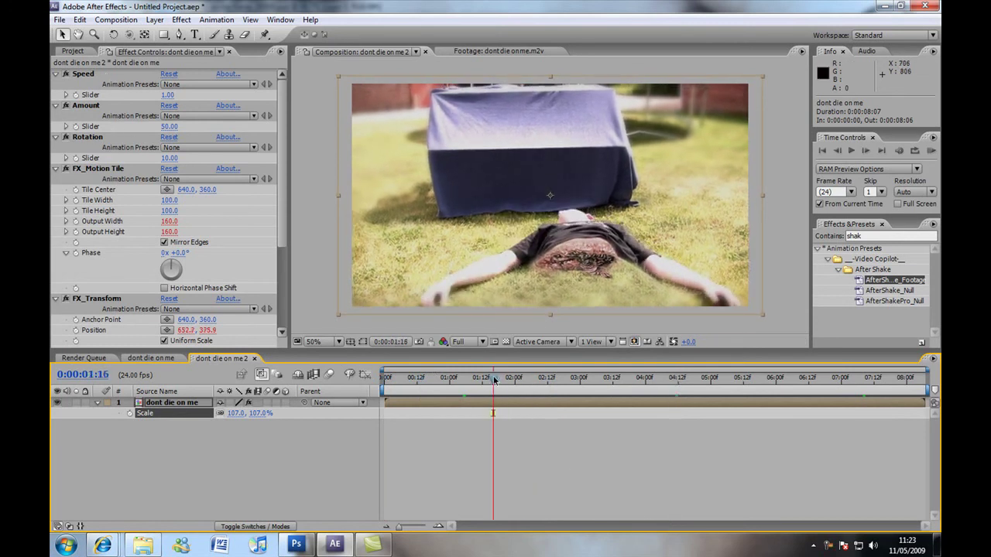
key("KP_0")
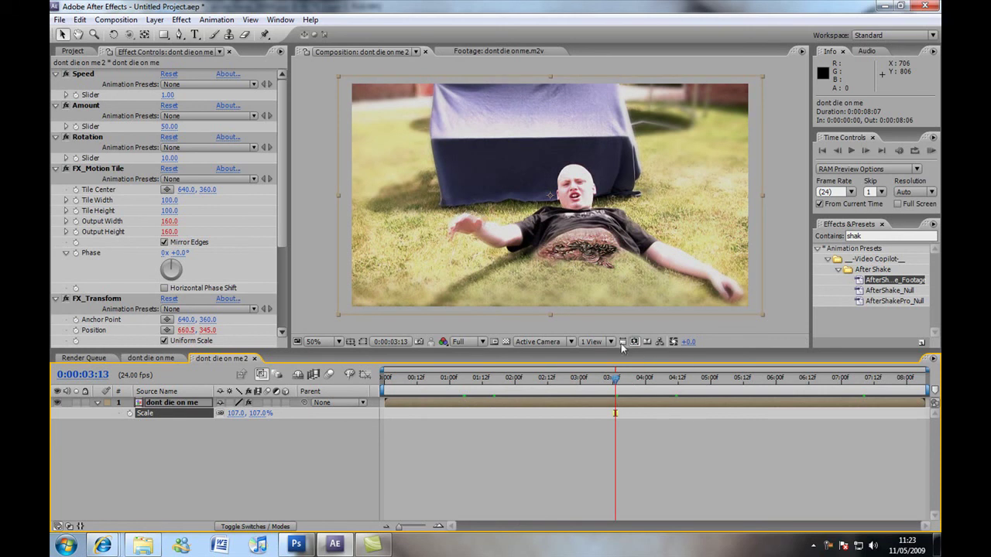
left_click_drag(614, 376, 642, 377)
key("KP_0")
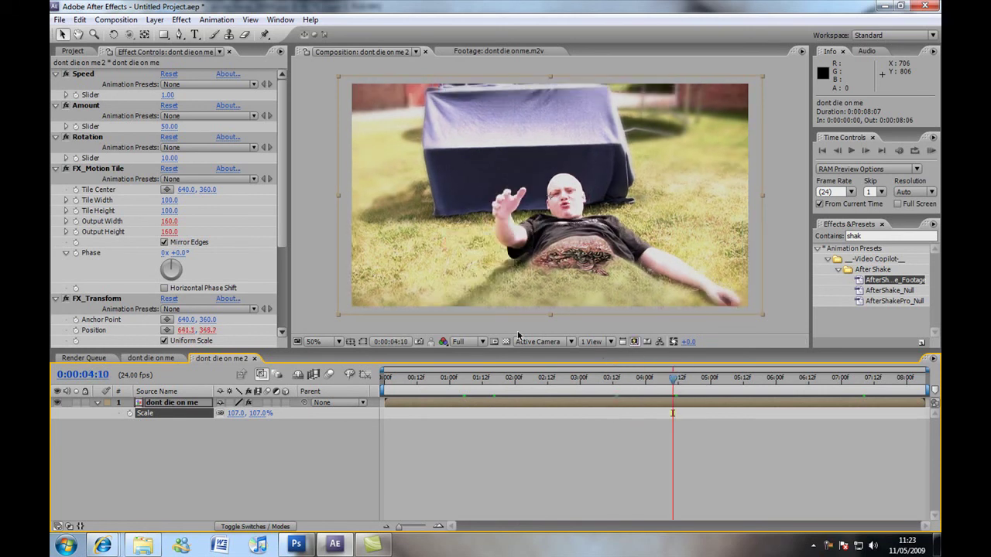
Step: Back in dont die on me, add a new adjustment layer
left_click(151, 359)
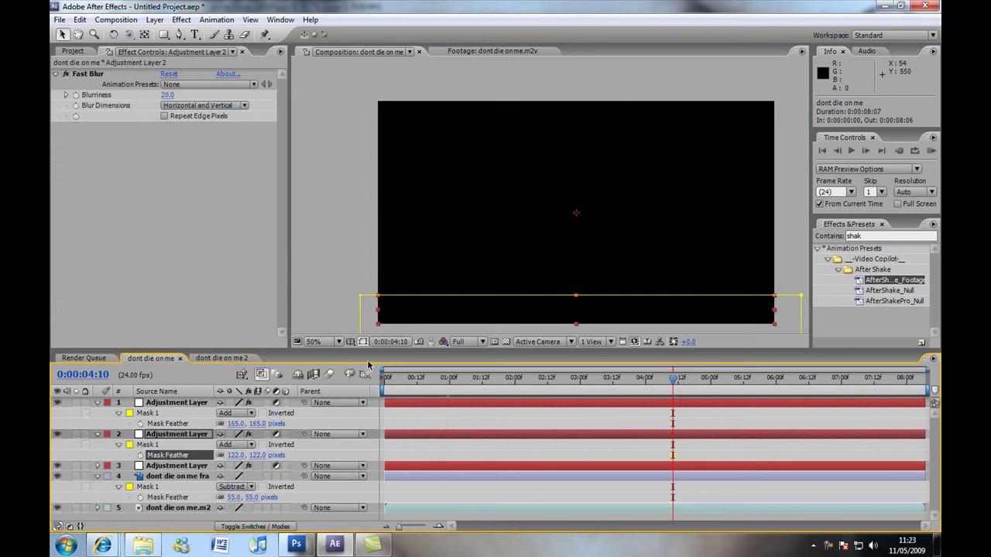
left_click(312, 264)
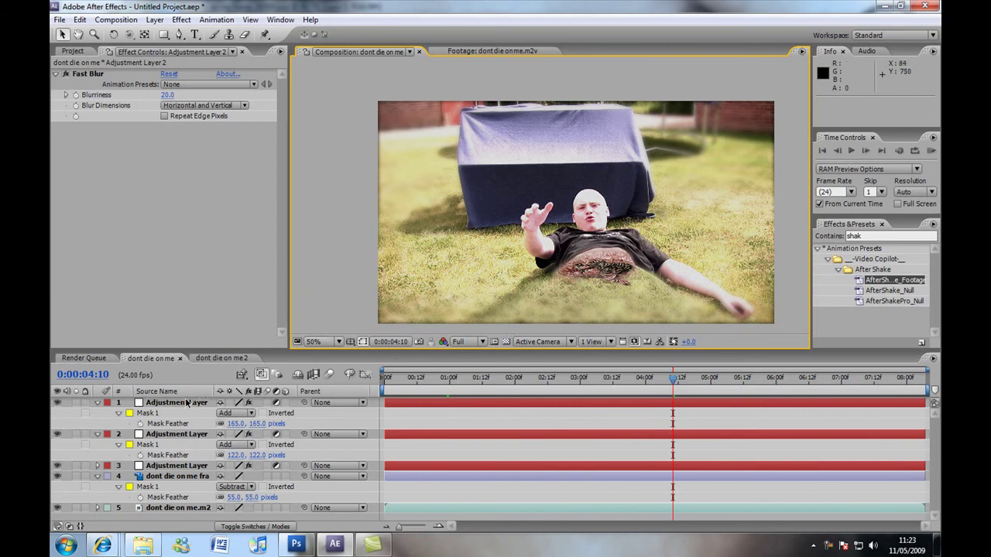
left_click(155, 20)
mouse_move(178, 31)
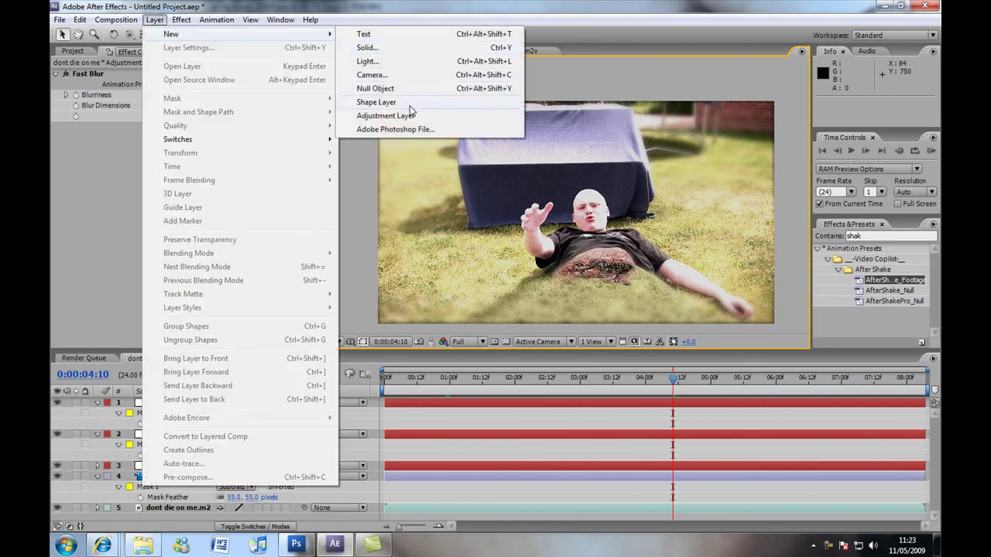
left_click(407, 116)
Step: Apply a Photo Filter set to Cooling Filter (80) and move the playhead to 03:16
left_click(181, 19)
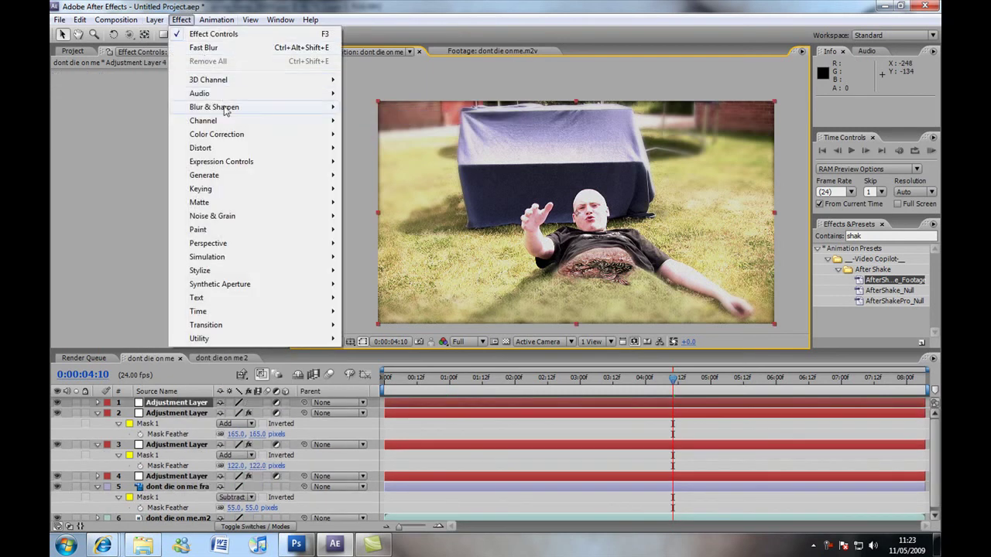
mouse_move(245, 135)
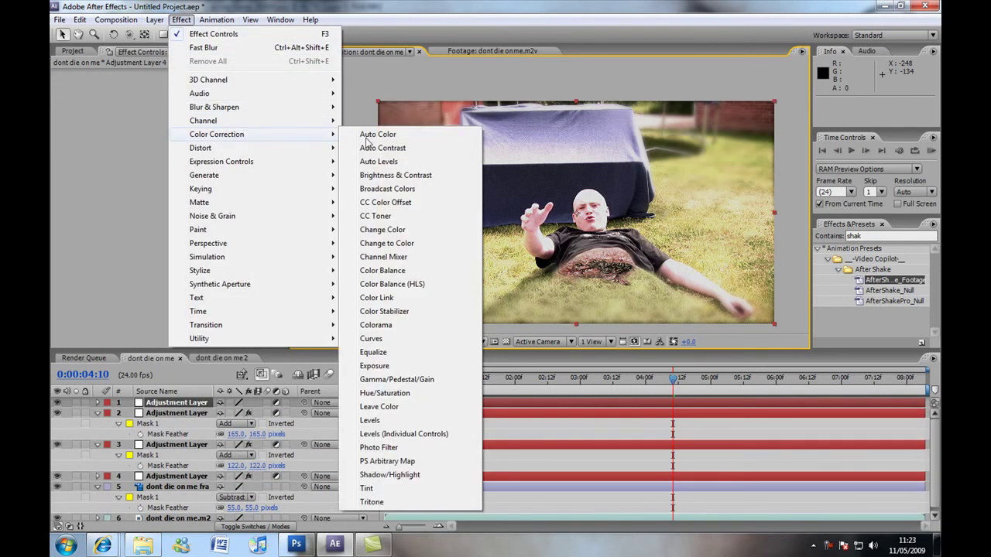
left_click(396, 449)
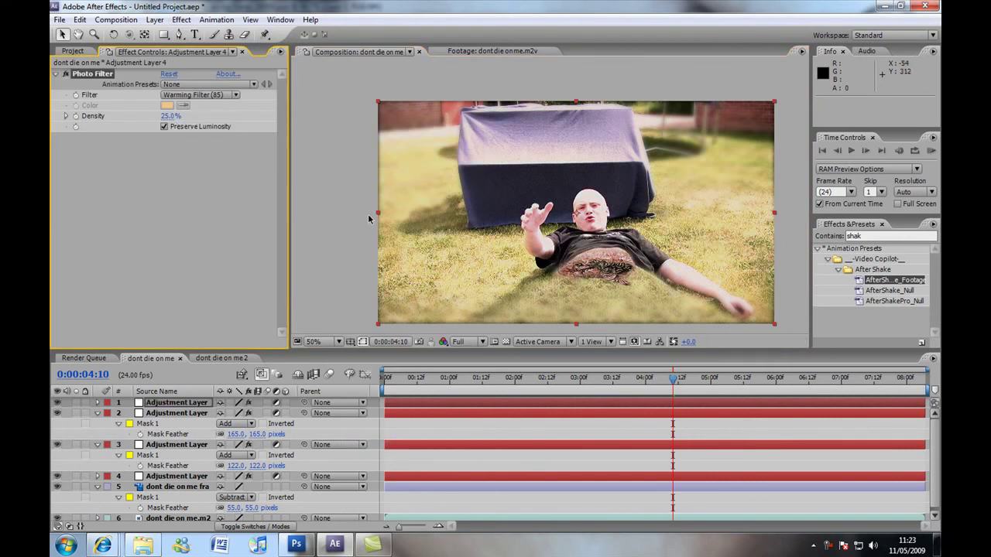
left_click(188, 96)
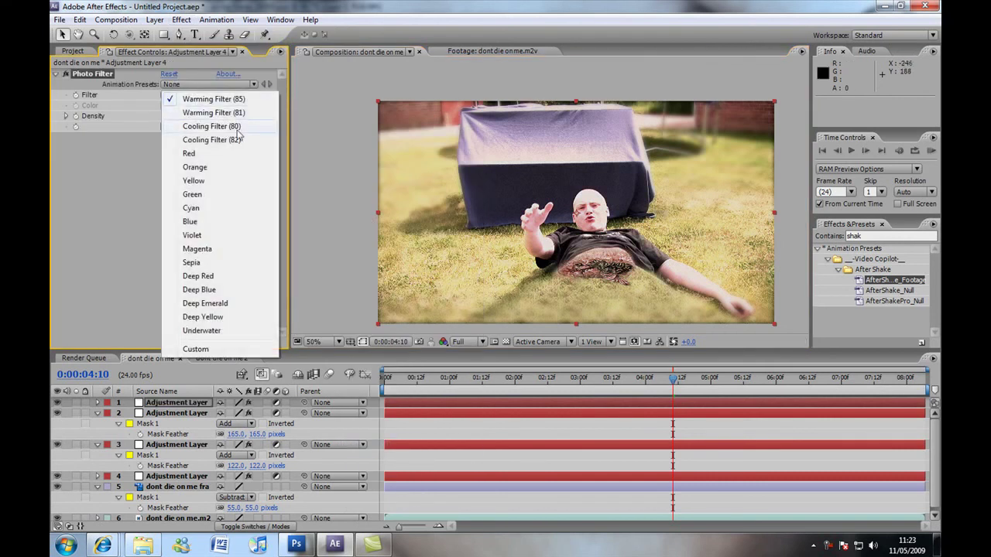
left_click(239, 128)
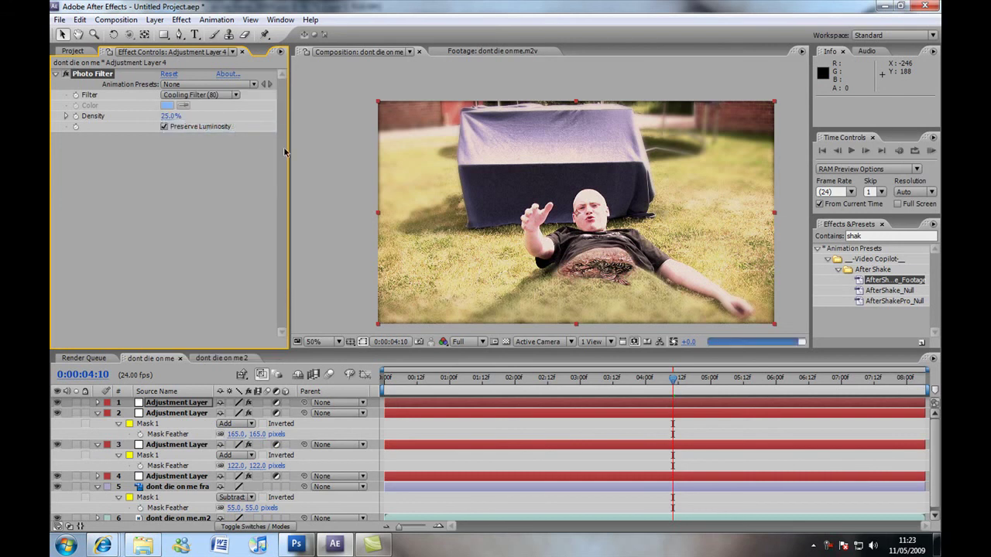
left_click_drag(601, 379, 628, 379)
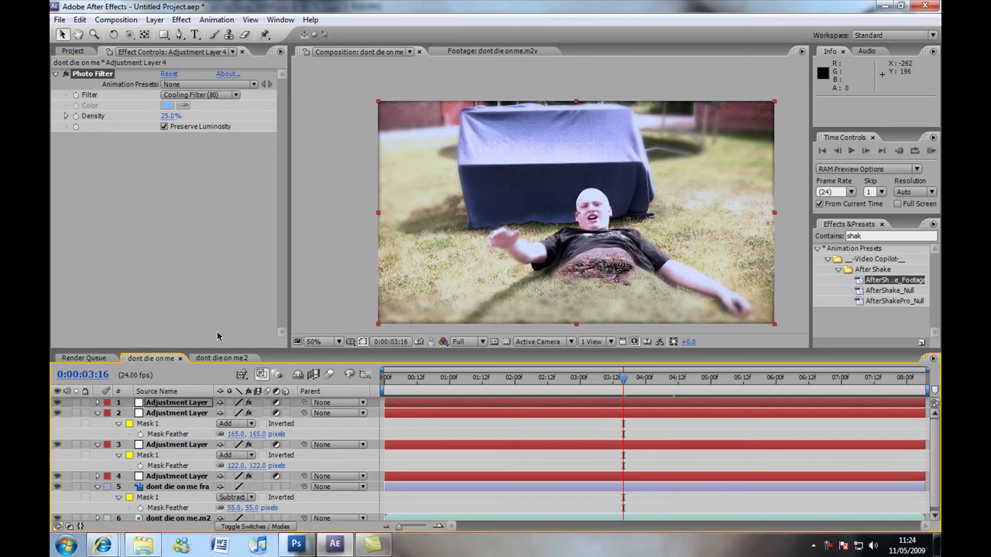
Step: Apply Glow with threshold 84.7%, radius 148 and intensity 0.2, then view frame 01:06
left_click(181, 20)
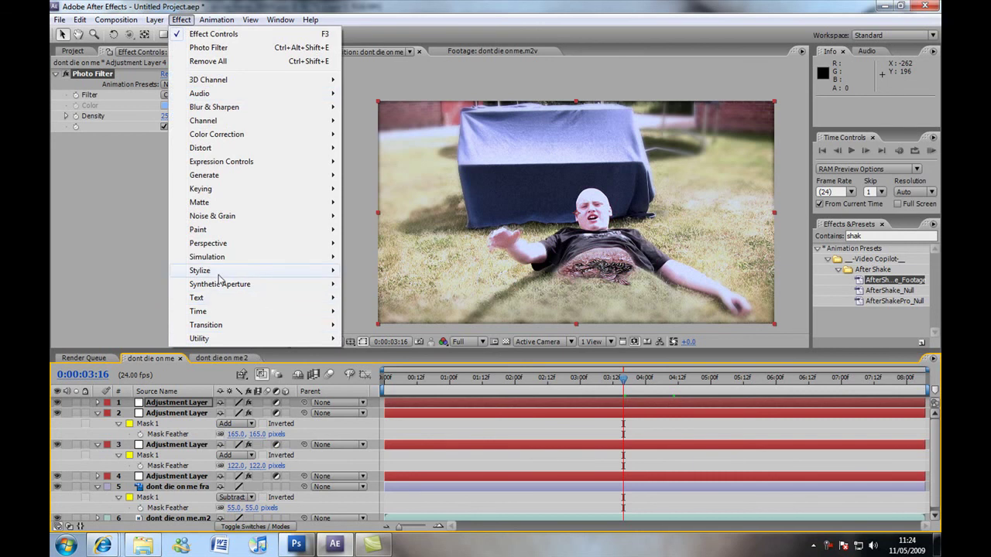
mouse_move(252, 270)
left_click(393, 425)
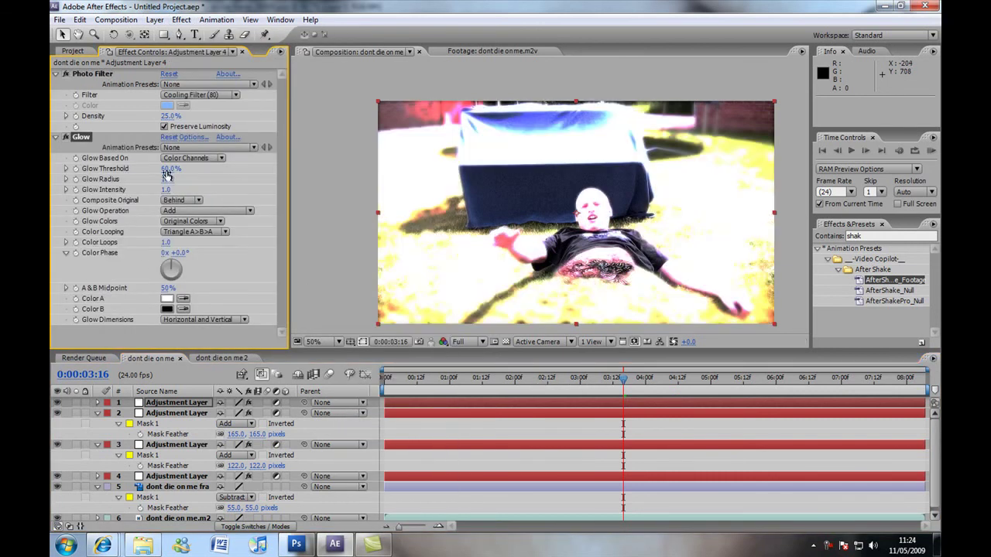
left_click_drag(205, 169, 225, 169)
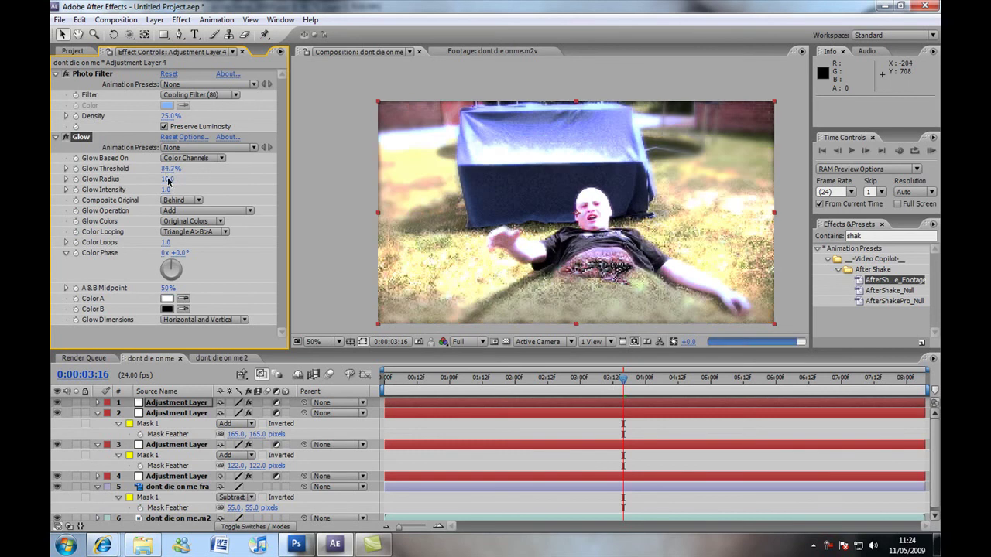
left_click_drag(167, 179, 242, 178)
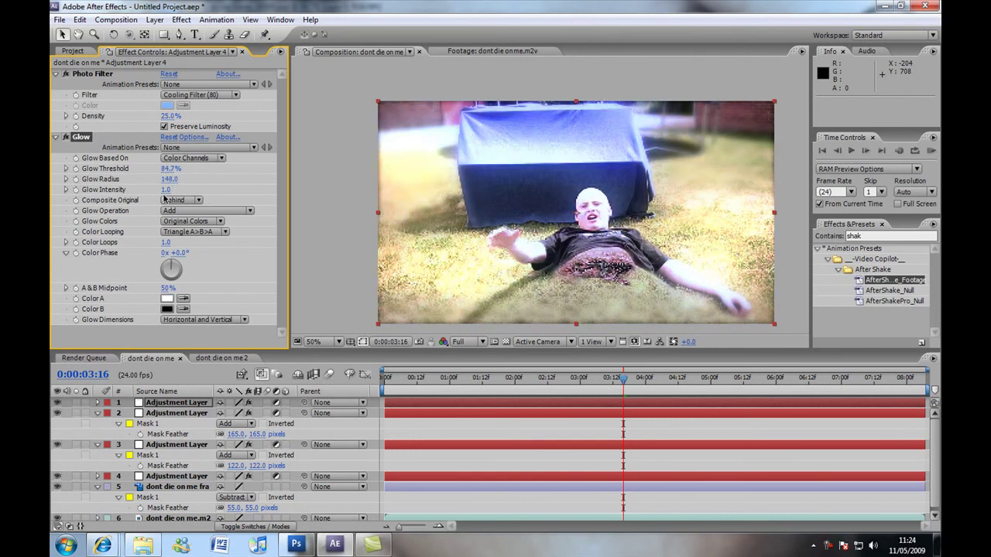
left_click_drag(157, 191, 140, 199)
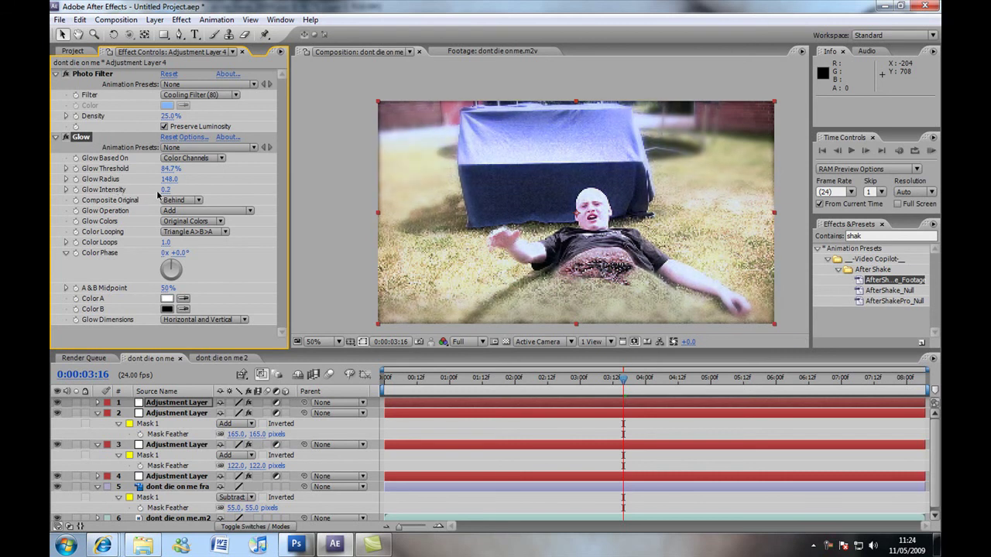
left_click(335, 175)
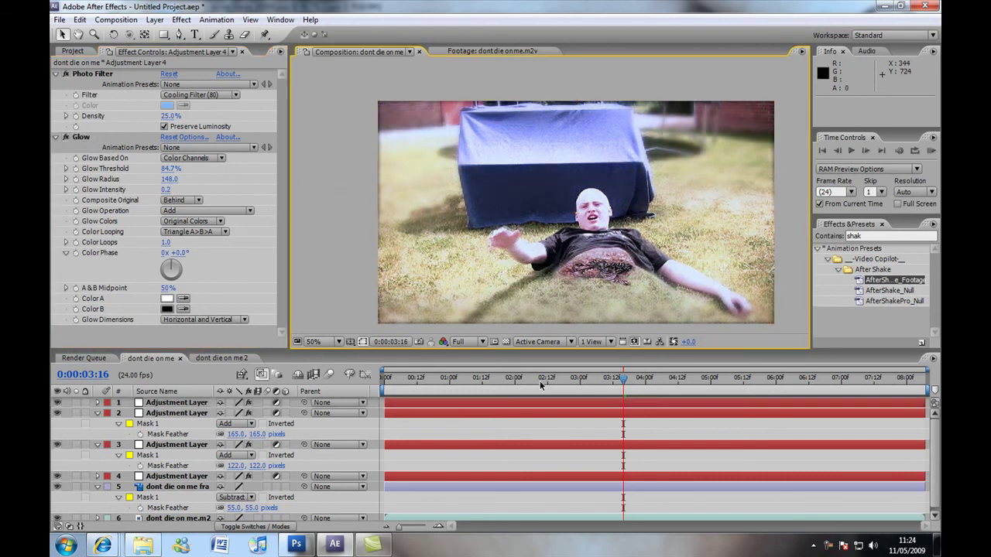
left_click(523, 378)
left_click(465, 377)
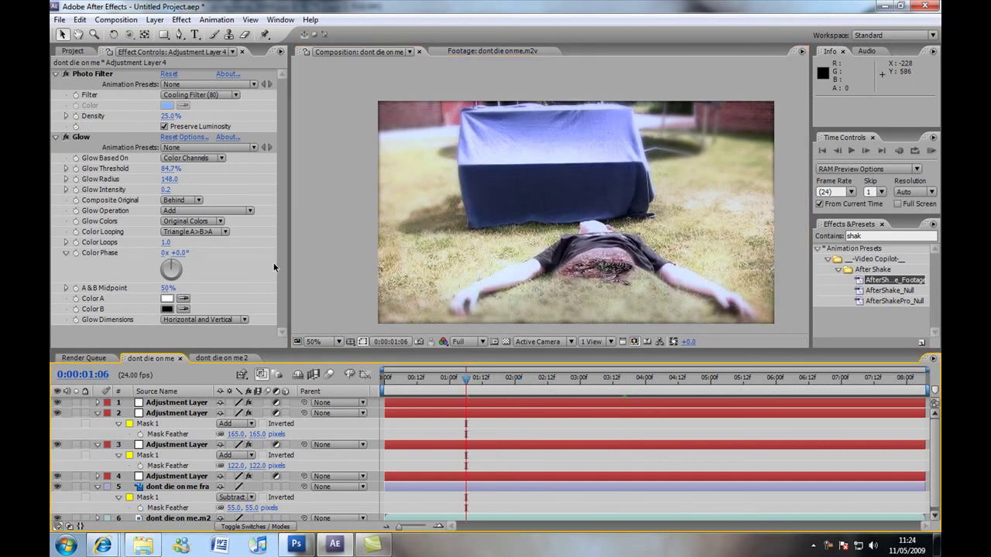
Step: Check the dont die on me composition with the playhead near 01:16
left_click(224, 358)
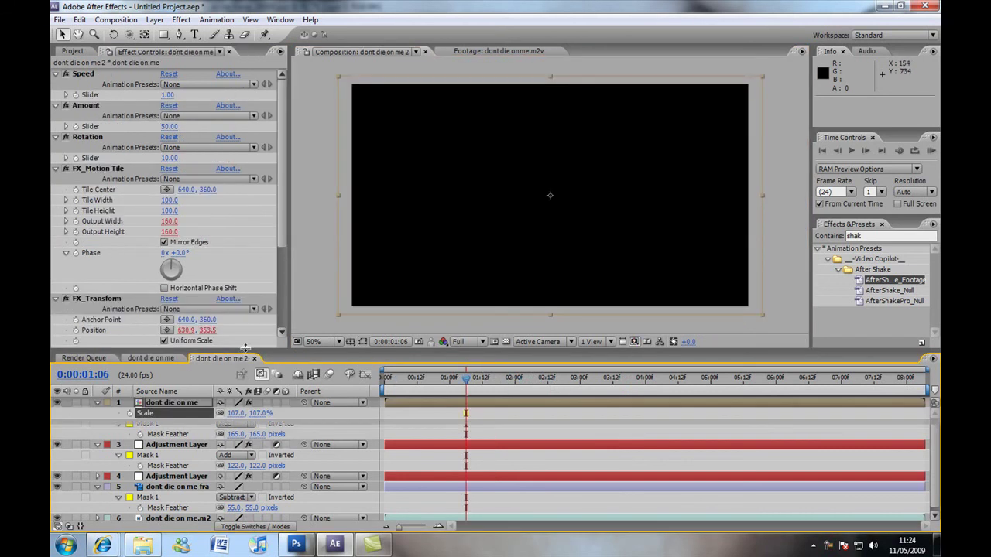
left_click(152, 359)
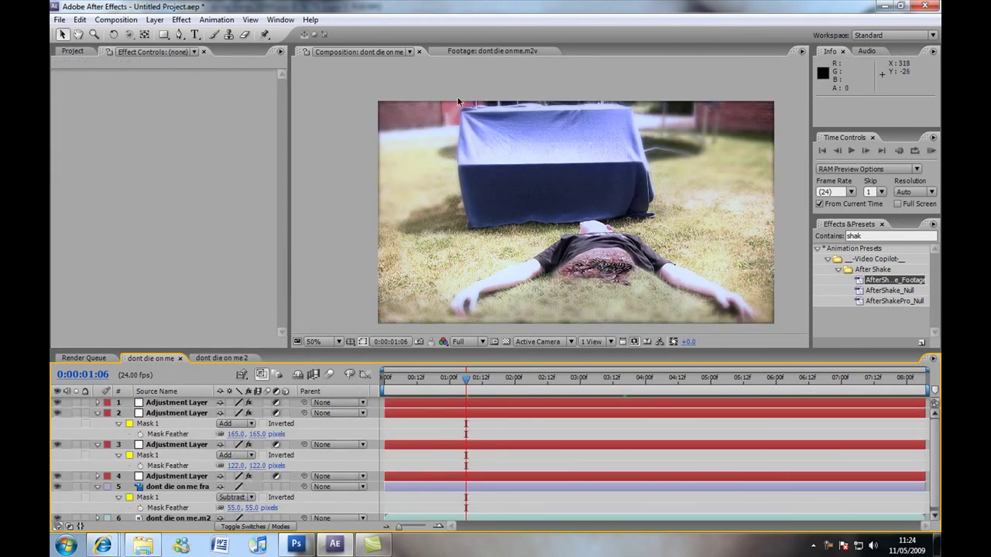
left_click(449, 379)
left_click_drag(469, 382, 493, 379)
Step: Add the dont die on me 2 composition to the Render Queue
left_click(116, 19)
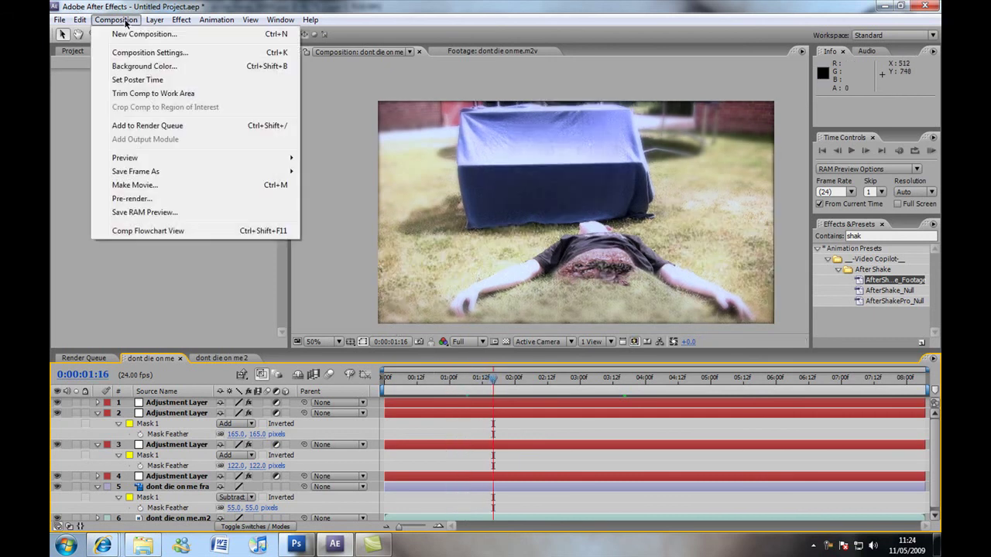
left_click(227, 359)
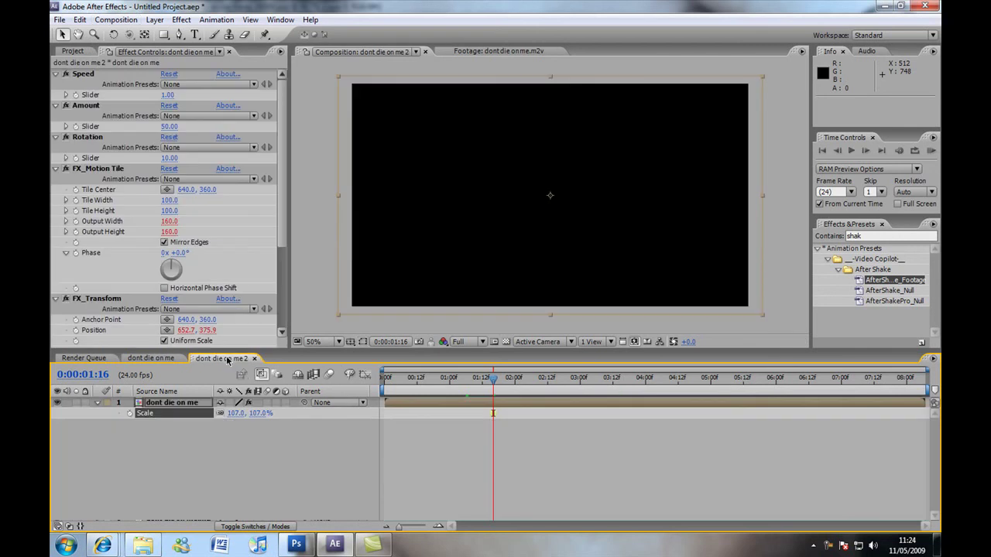
left_click(117, 20)
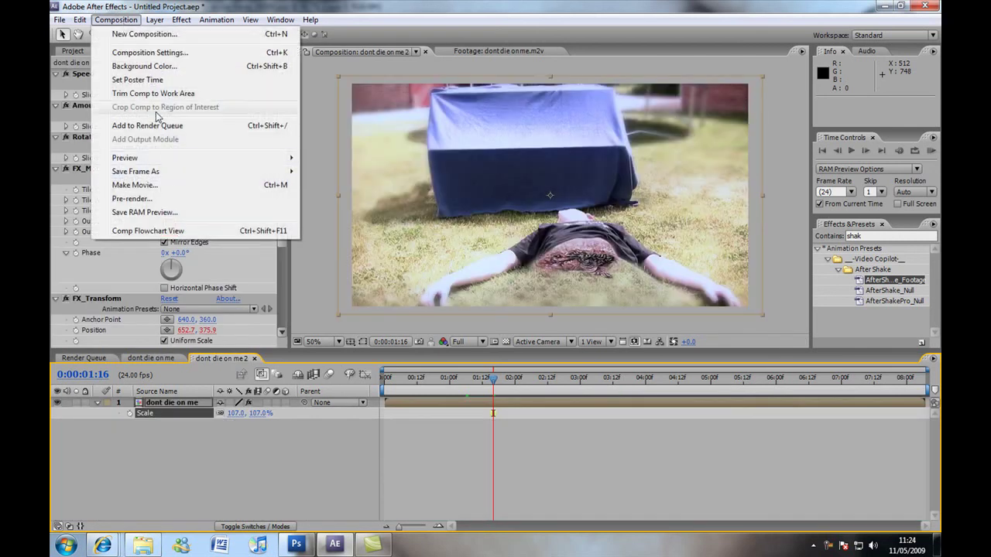
left_click(147, 125)
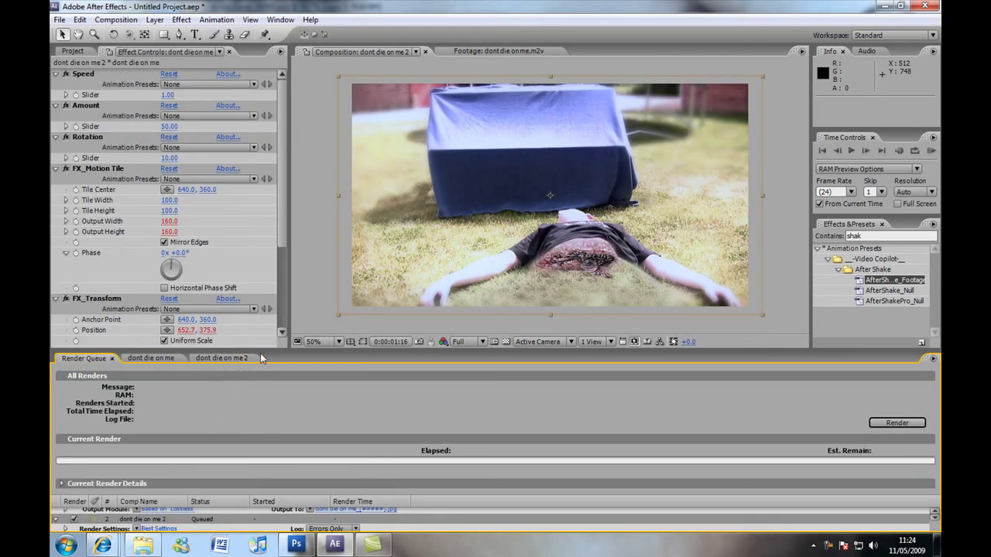
Step: Set the second render's output to QuickTime Movie with Photo - JPEG at best quality
left_click_drag(260, 350, 262, 288)
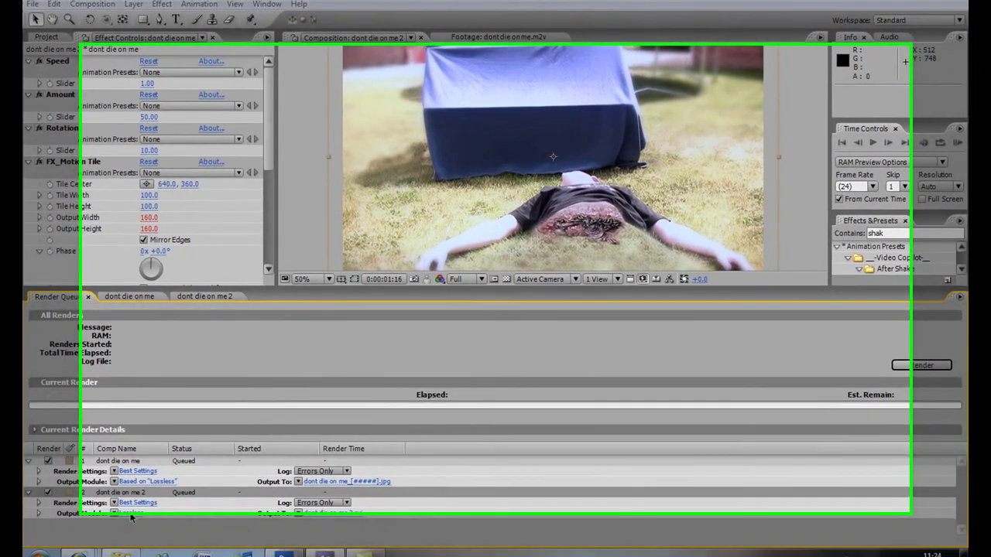
left_click(131, 514)
left_click(484, 82)
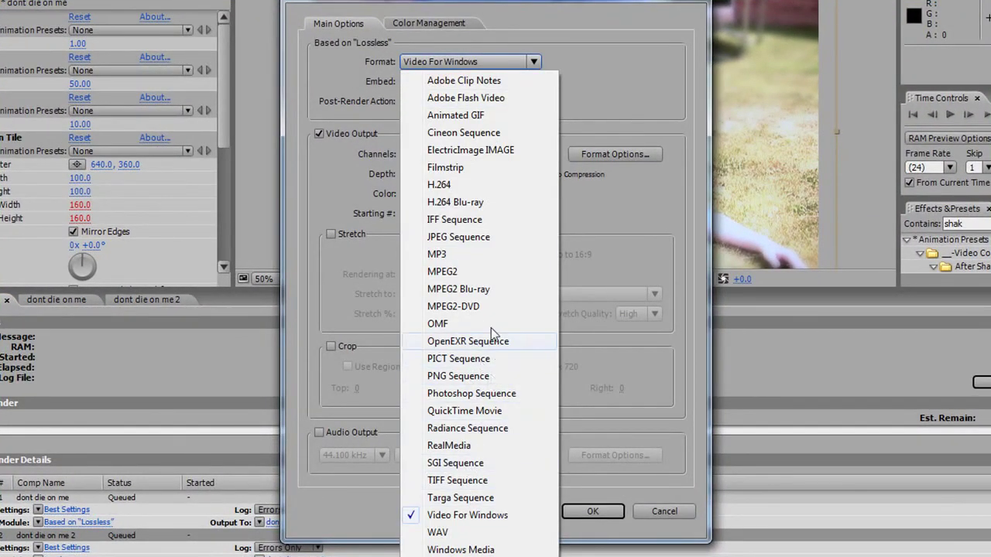
left_click(496, 411)
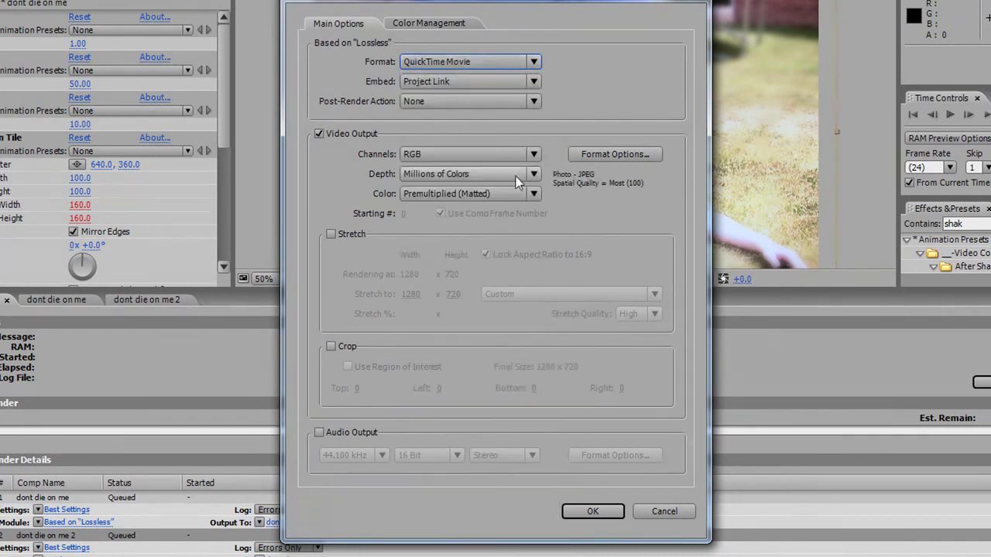
left_click(592, 153)
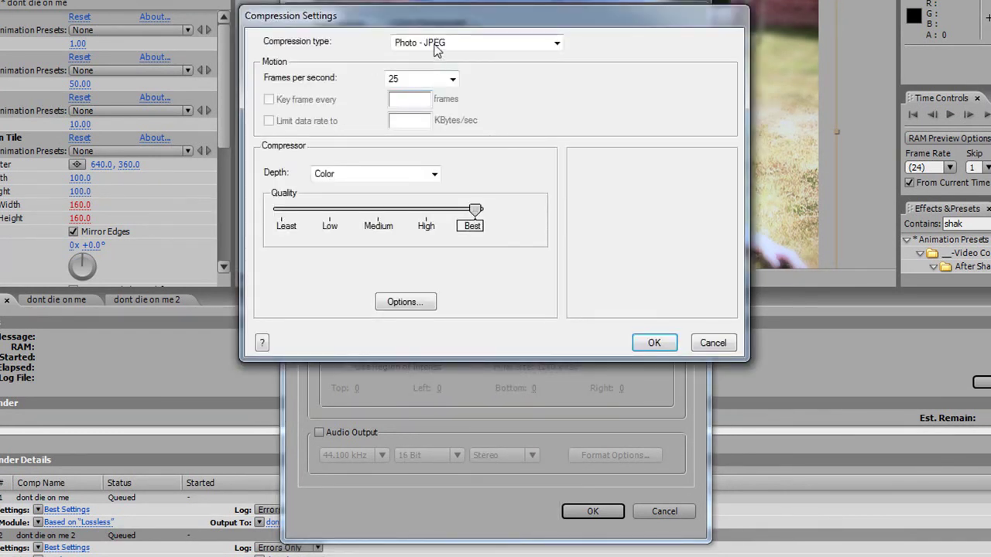
left_click(655, 342)
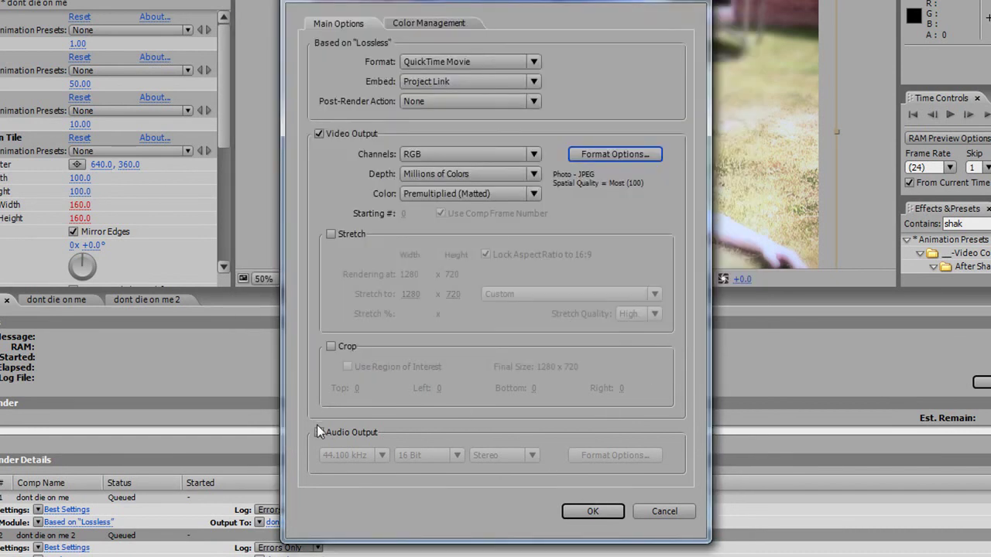
left_click(665, 511)
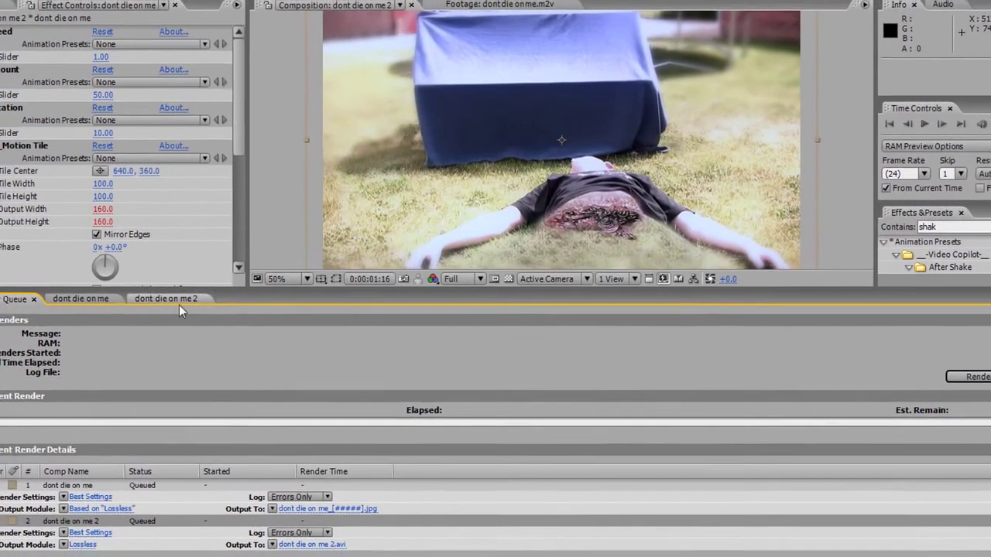
left_click(178, 305)
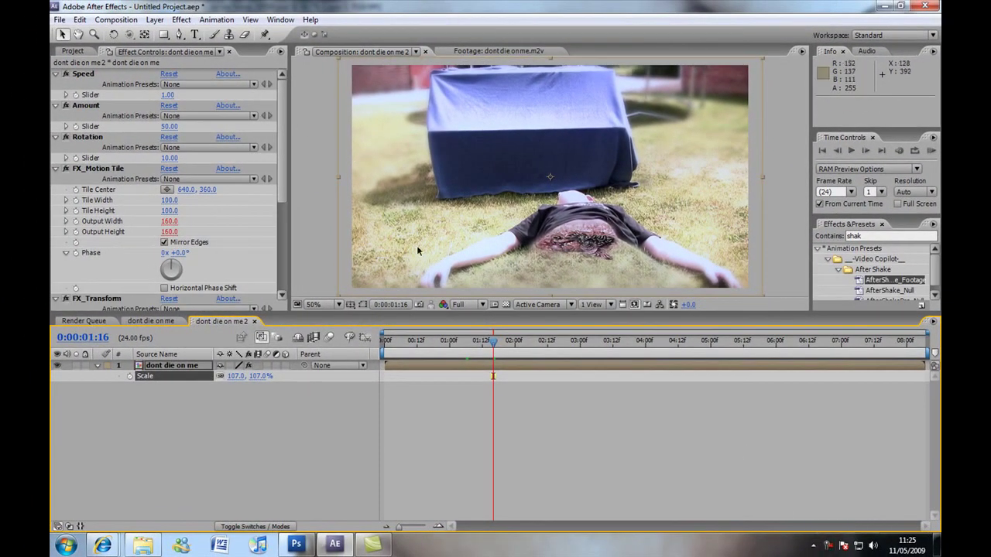
Step: Show the hidden icons in the Windows taskbar tray
left_click(813, 545)
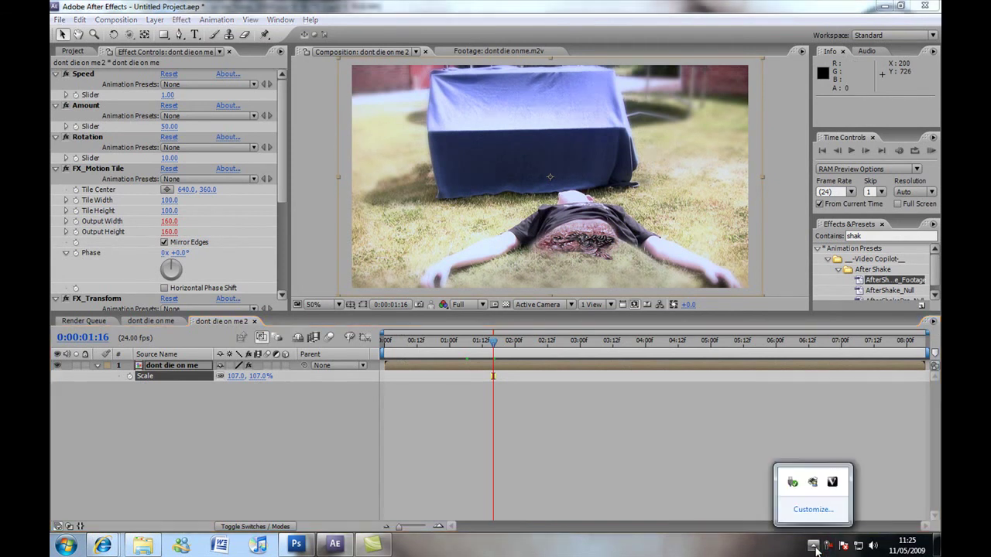